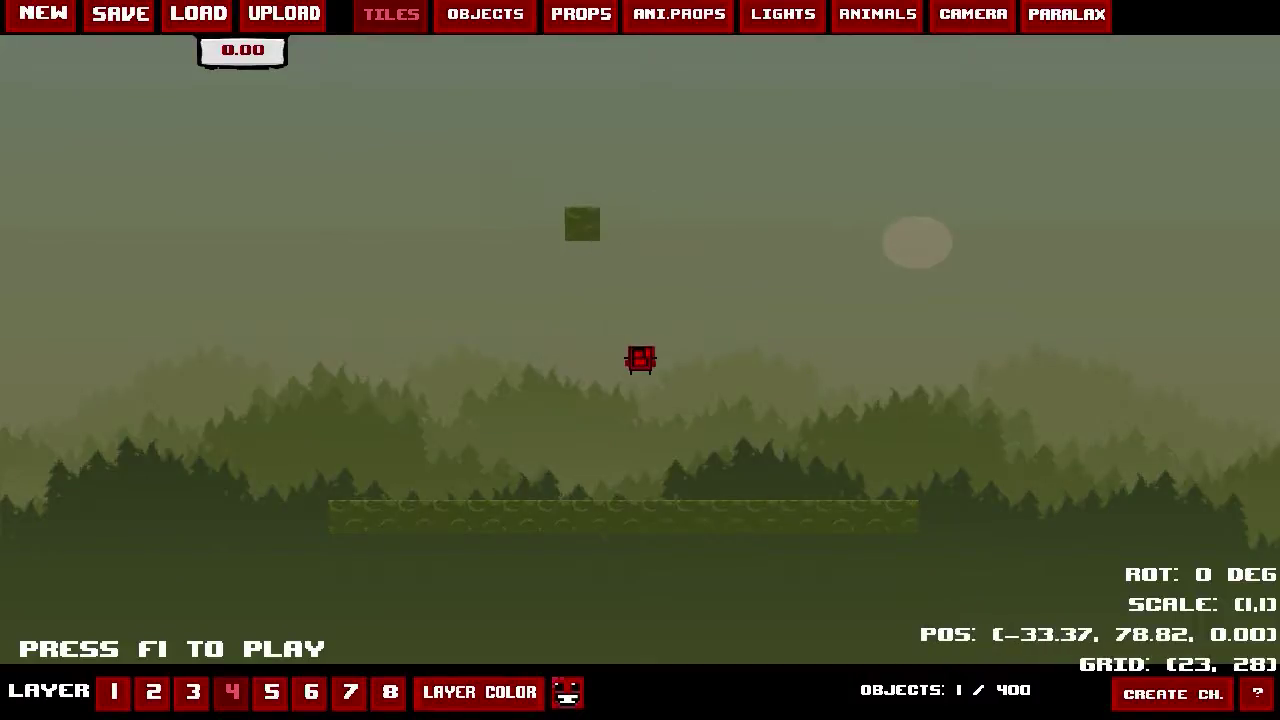
# - Play-test the level by running the character left along the platform, and return to editing
pyautogui.press('F1')
pyautogui.press('Left')
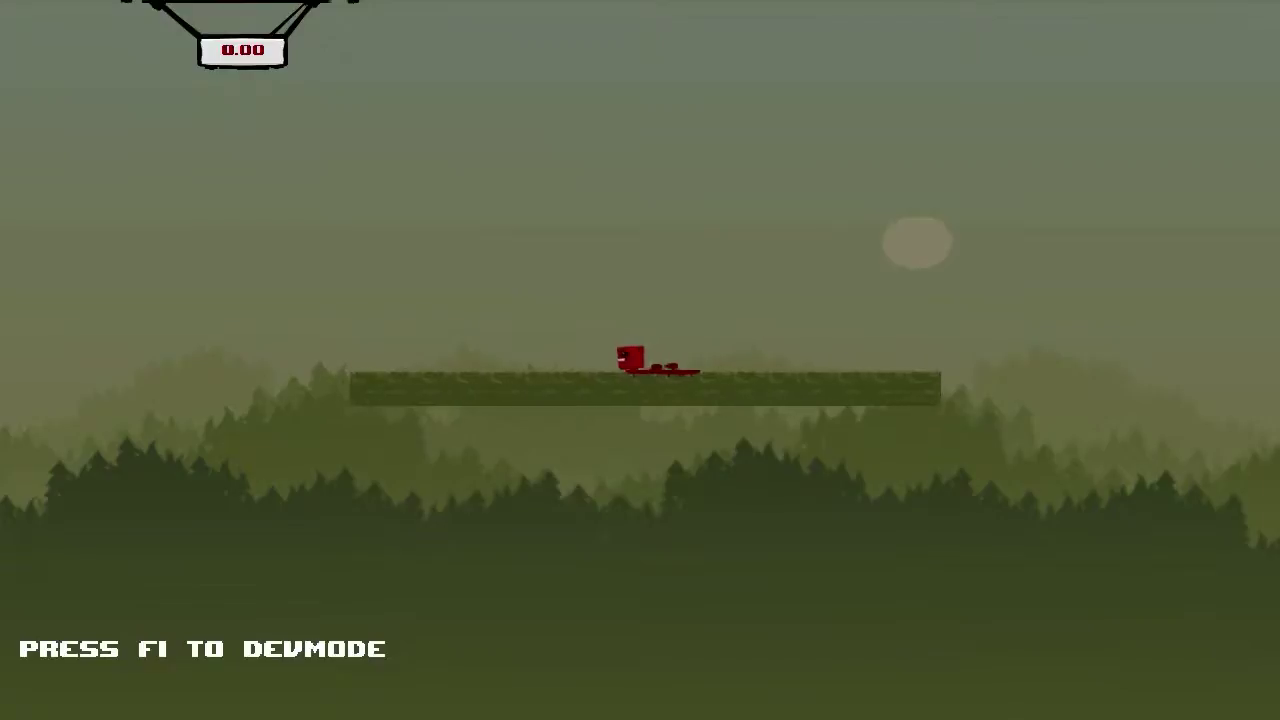
pyautogui.press('F1')
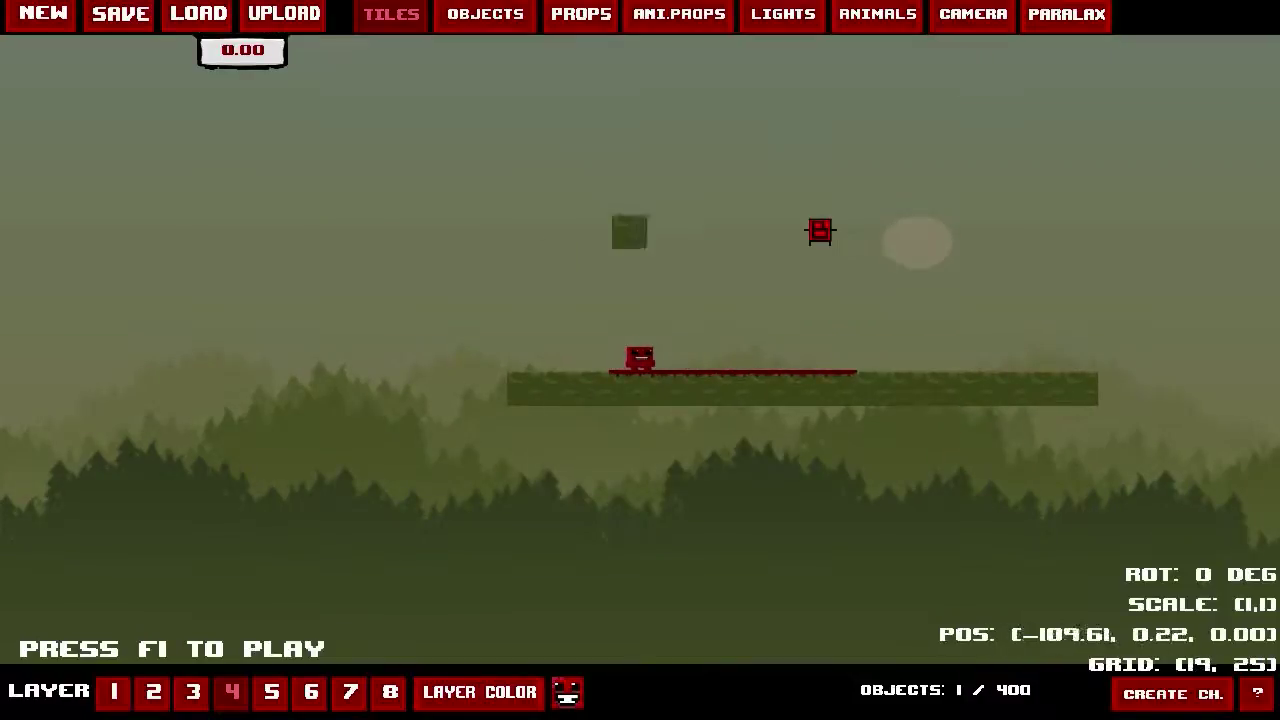
# - Place a saw launcher block in the air above the platform and play-test the level
pyautogui.moveTo(559, 283); pyautogui.dragTo(316, 387, button='middle')
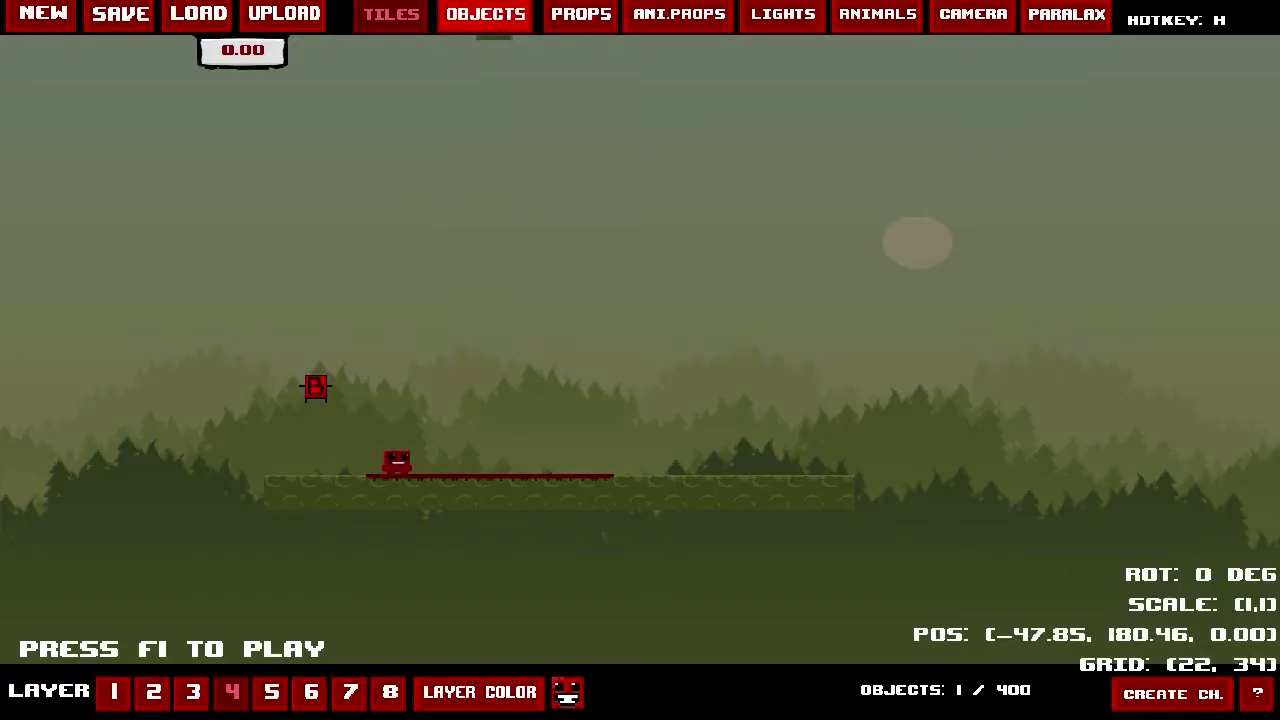
pyautogui.click(486, 16)
pyautogui.press('d')
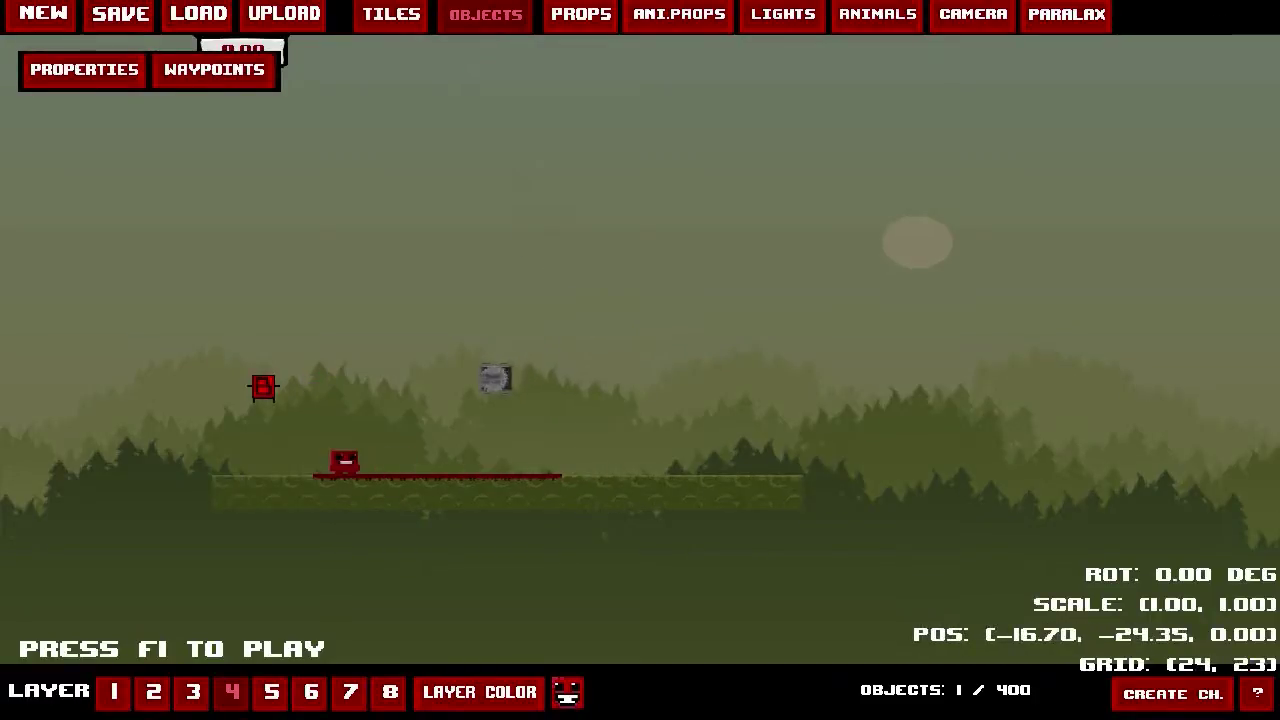
pyautogui.scroll(5, 495, 377)
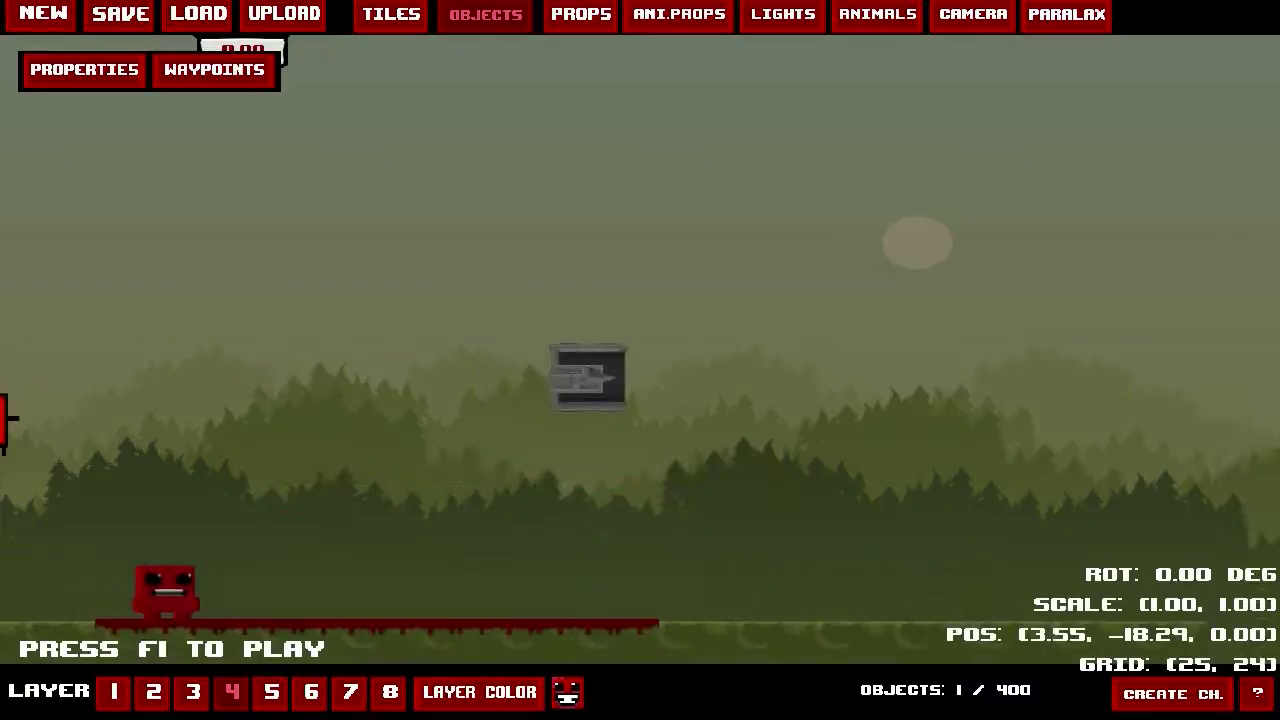
pyautogui.scroll(-5, 587, 377)
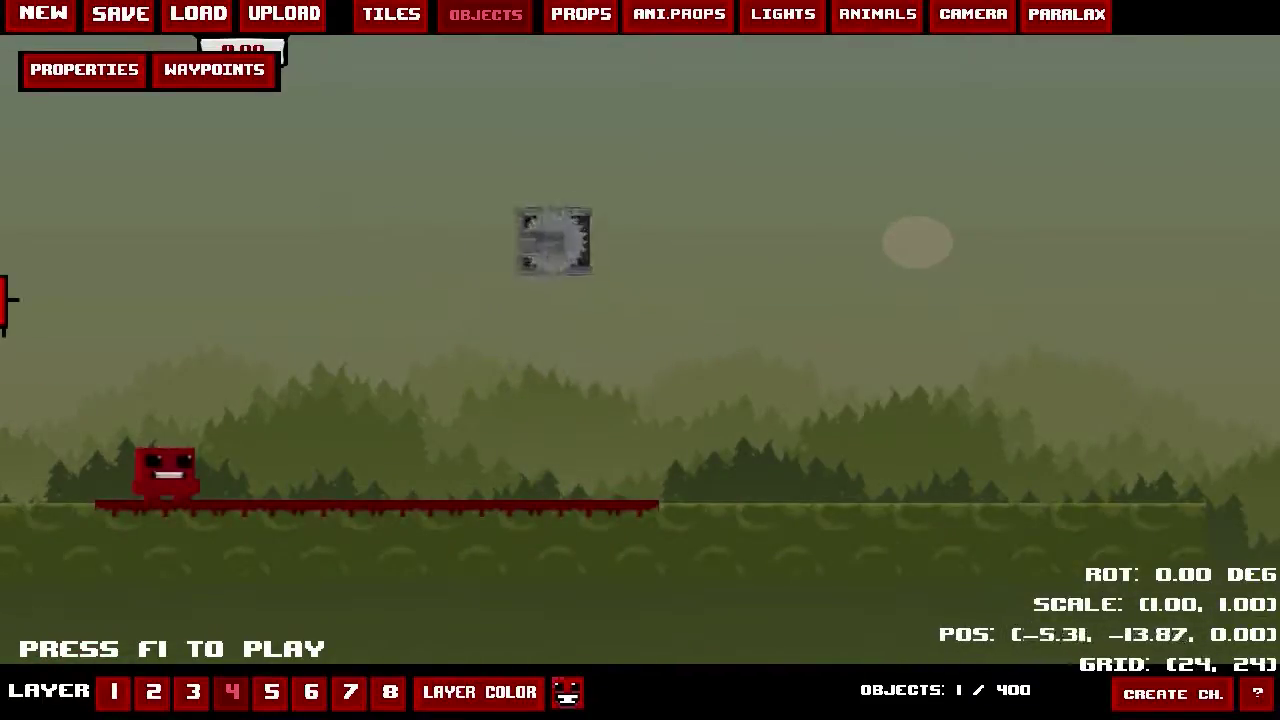
pyautogui.click(327, 205)
pyautogui.press('F1')
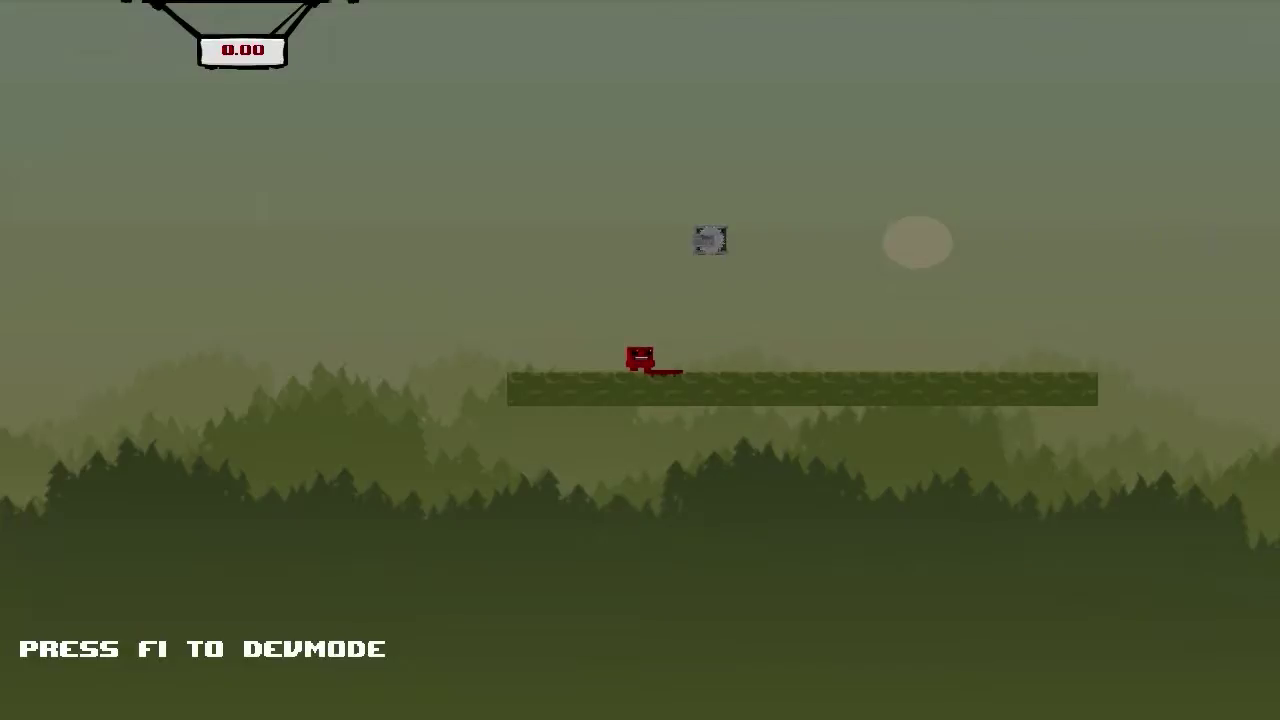
pyautogui.press('F1')
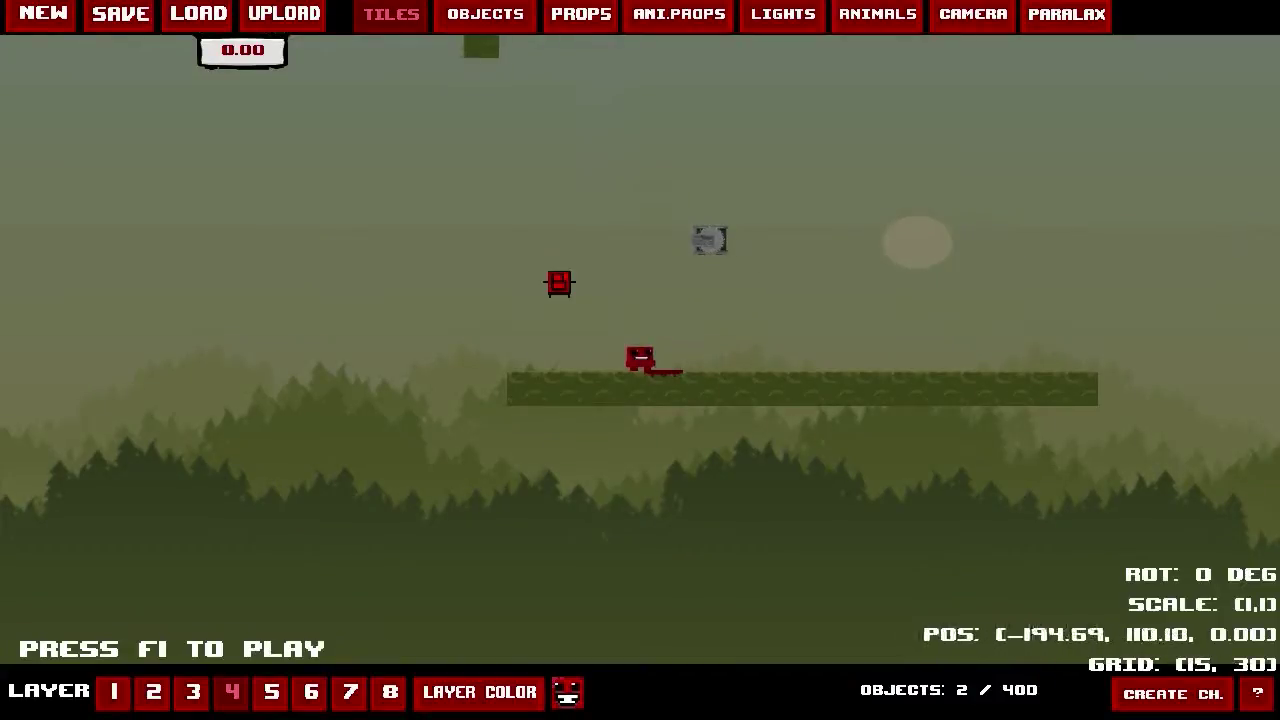
# - Remove the launcher block and place two fire hazards, one on the platform and one floating above it
pyautogui.click(485, 15)
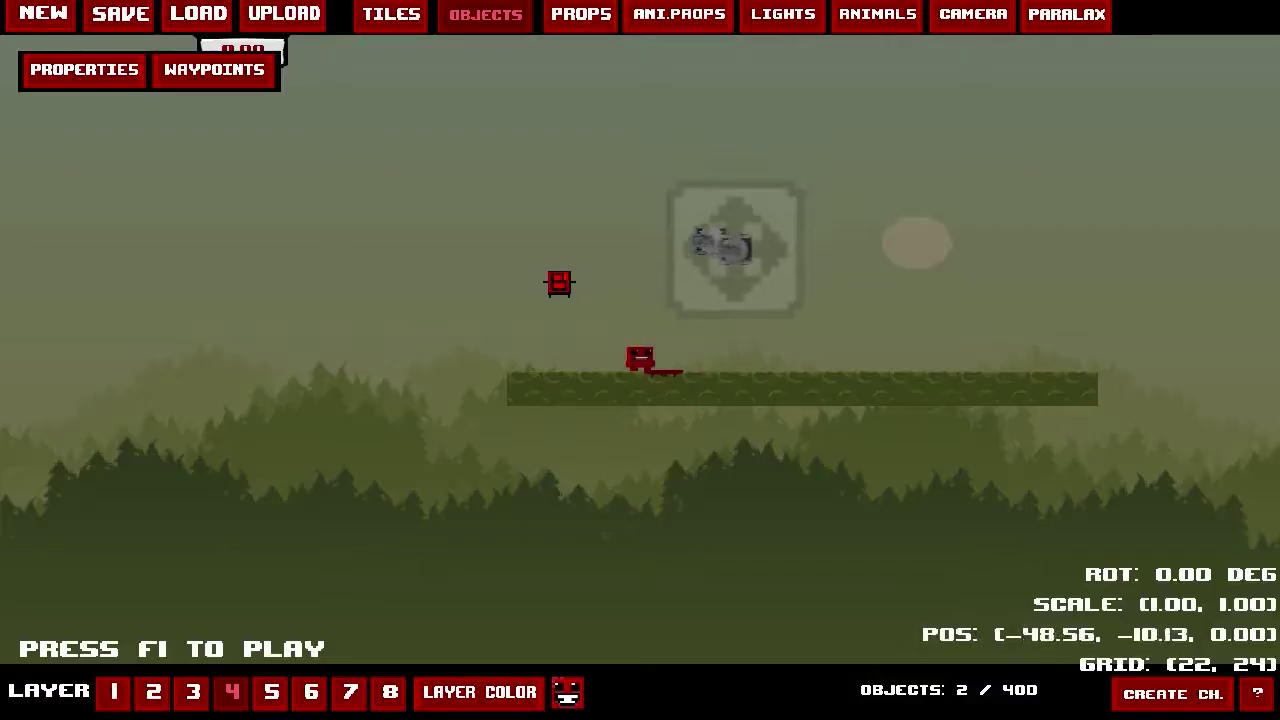
pyautogui.moveTo(631, 175); pyautogui.dragTo(815, 293)
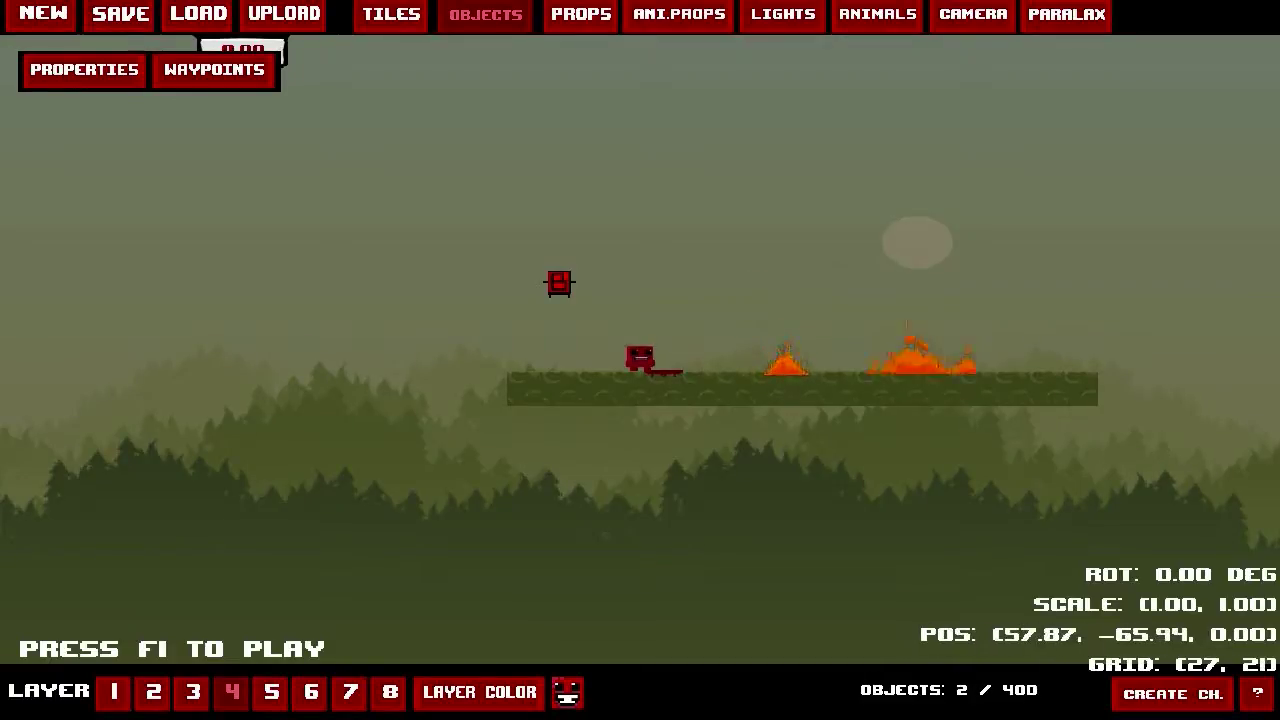
pyautogui.scroll(-1, 921, 506)
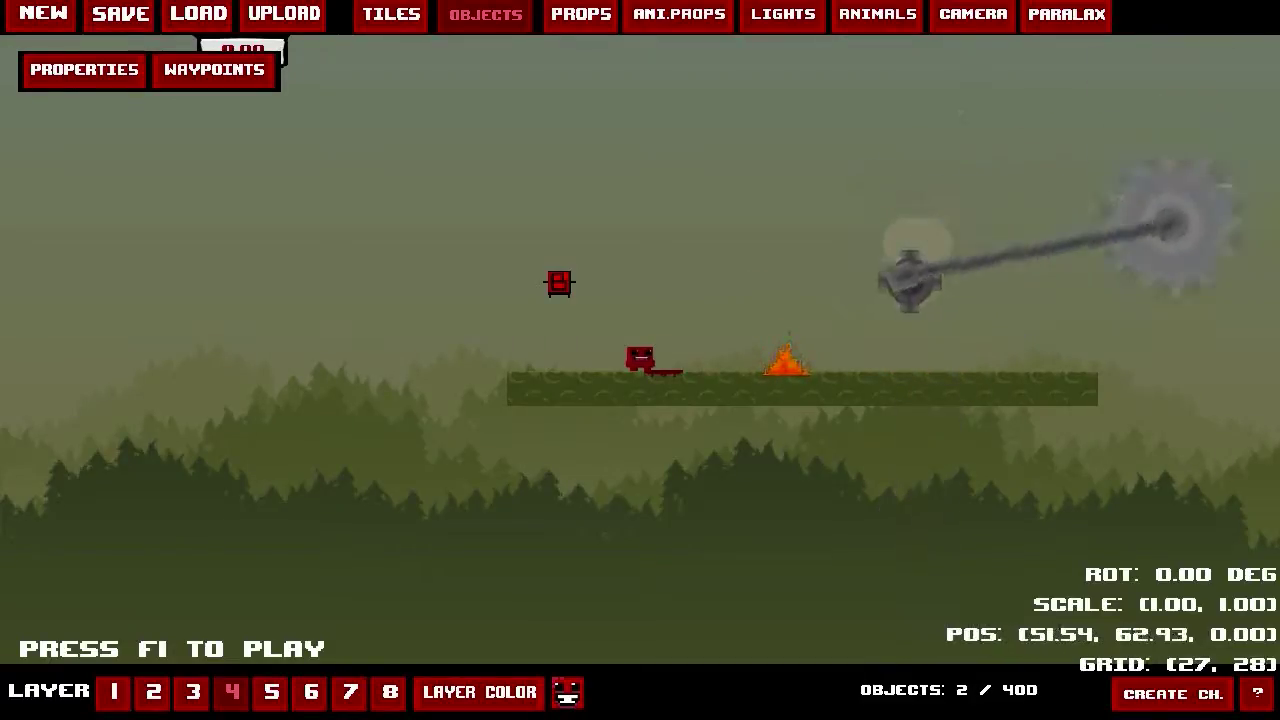
pyautogui.scroll(1, 917, 242)
pyautogui.scroll(-1, 955, 300)
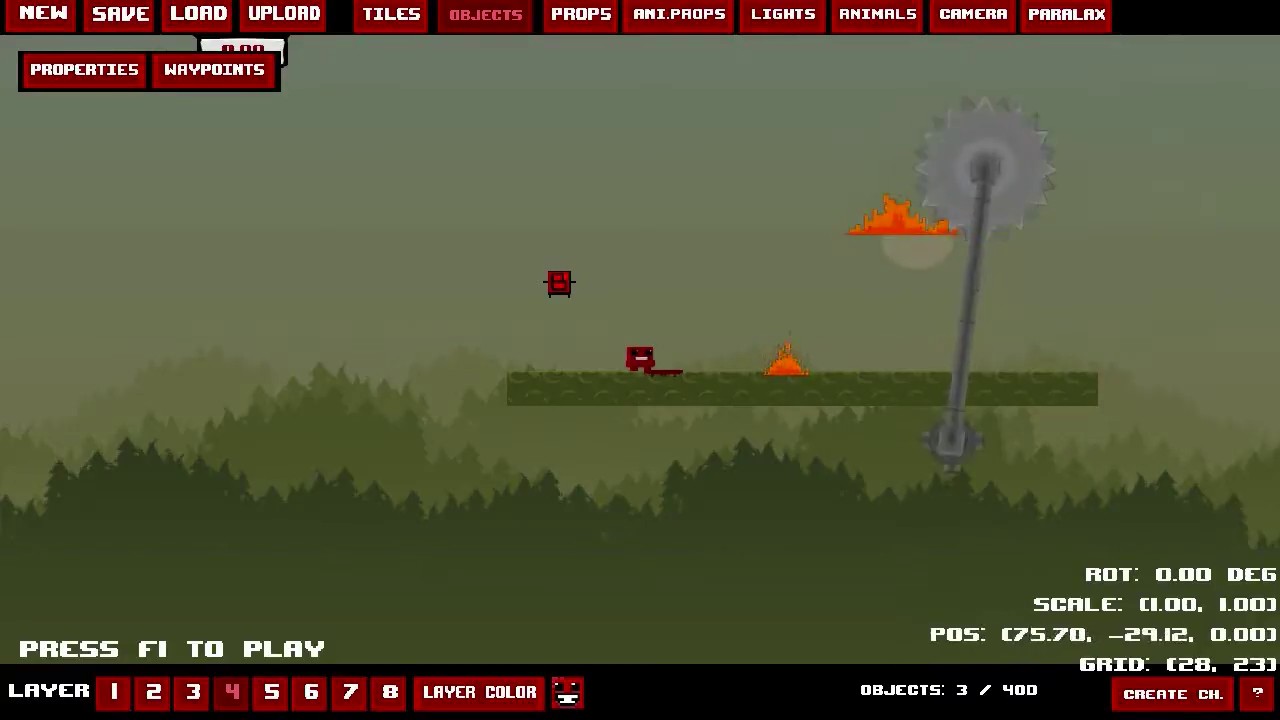
# - Place a large moving sawblade near the platform's right end and a bandage in the air above the platform
pyautogui.scroll(-1, 957, 306)
pyautogui.click(958, 378)
pyautogui.scroll(-1, 958, 378)
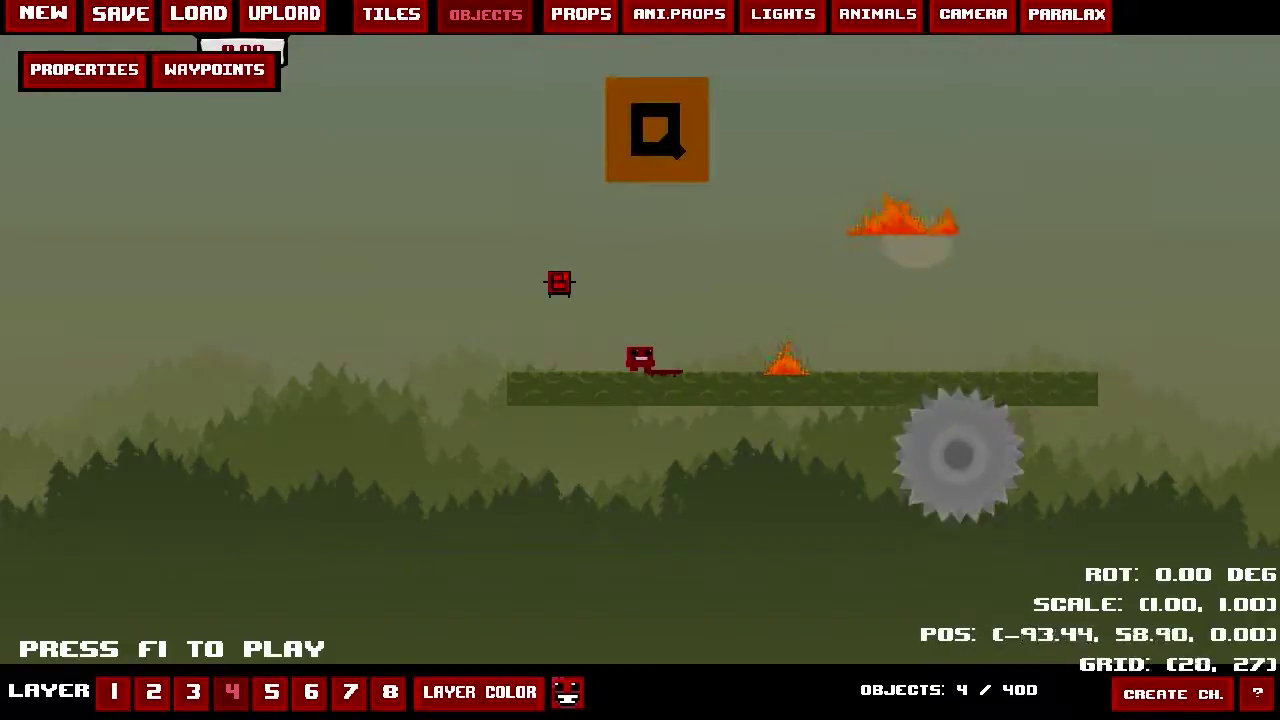
pyautogui.click(693, 217)
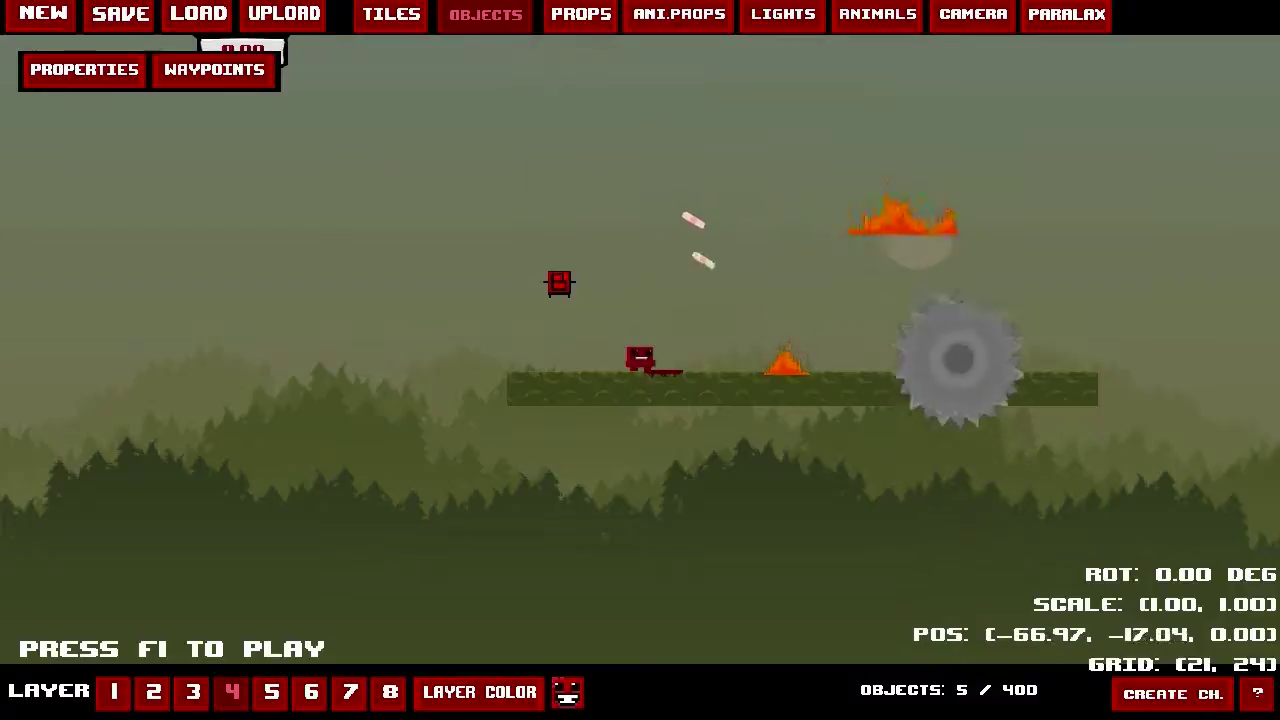
# - Place a Q block above the character and play-test the level
pyautogui.scroll(-6, 705, 261)
pyautogui.scroll(1, 752, 262)
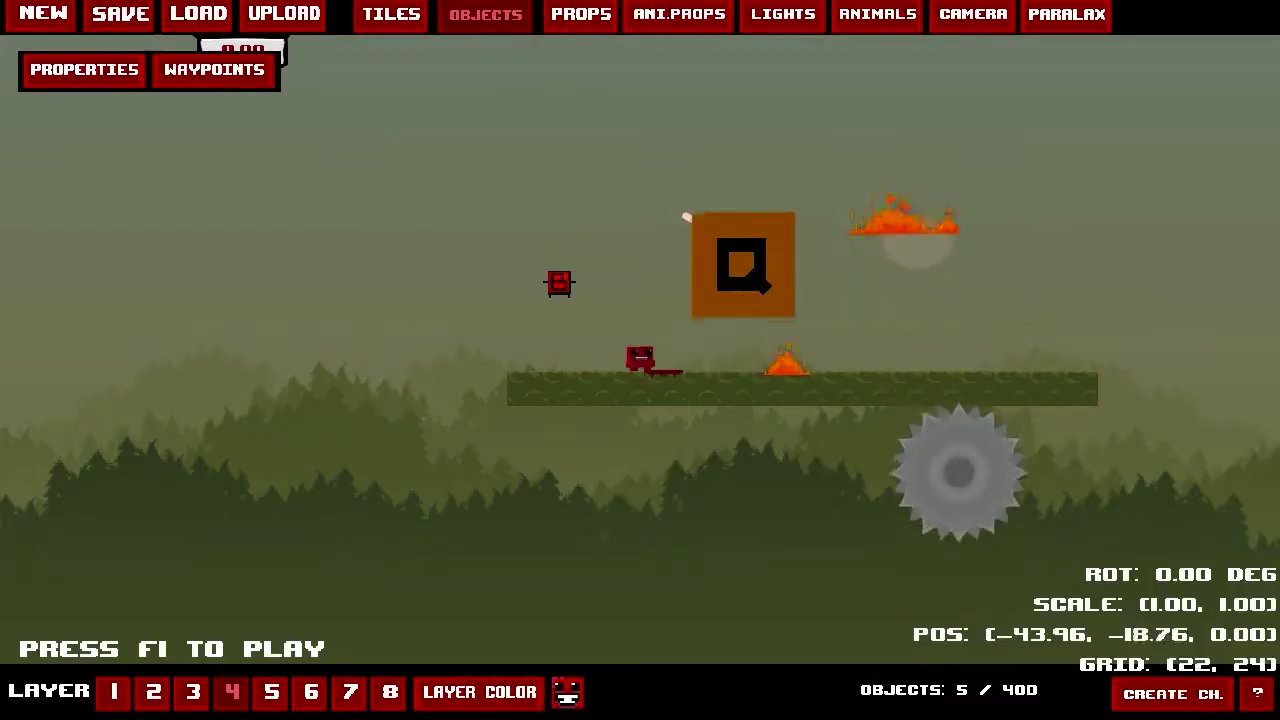
pyautogui.click(609, 234)
pyautogui.press('F1')
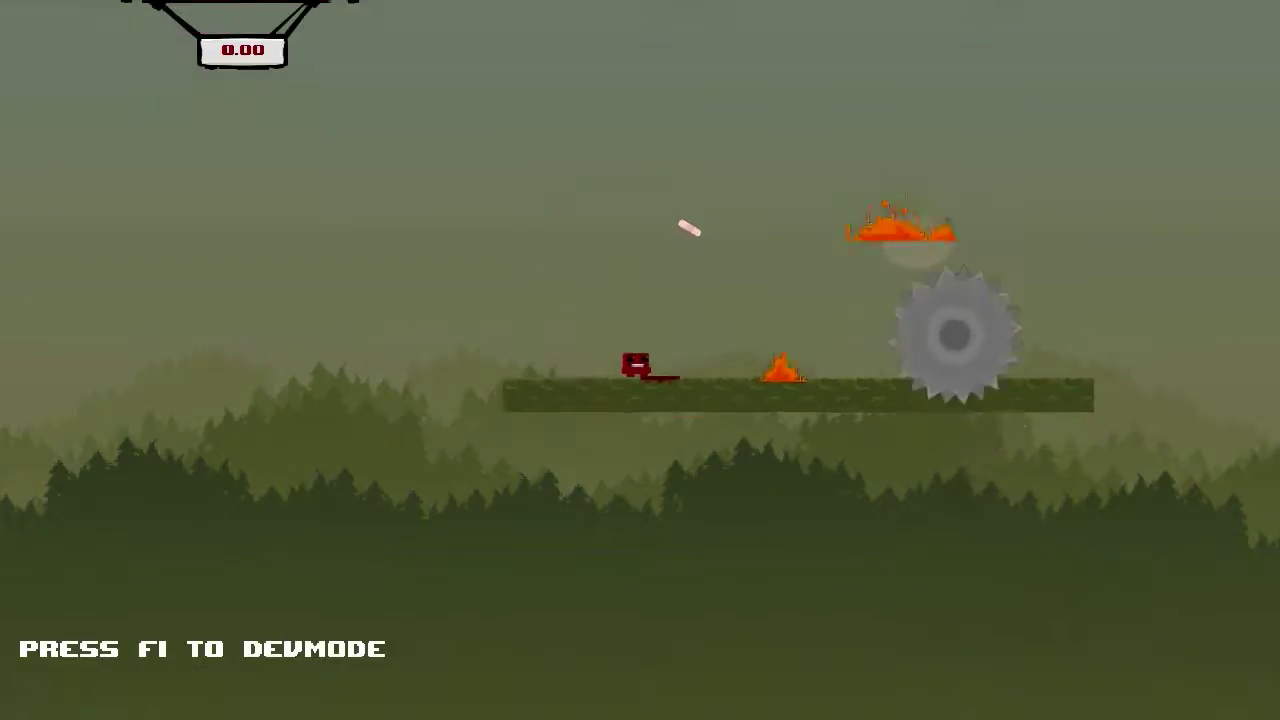
pyautogui.press('F1')
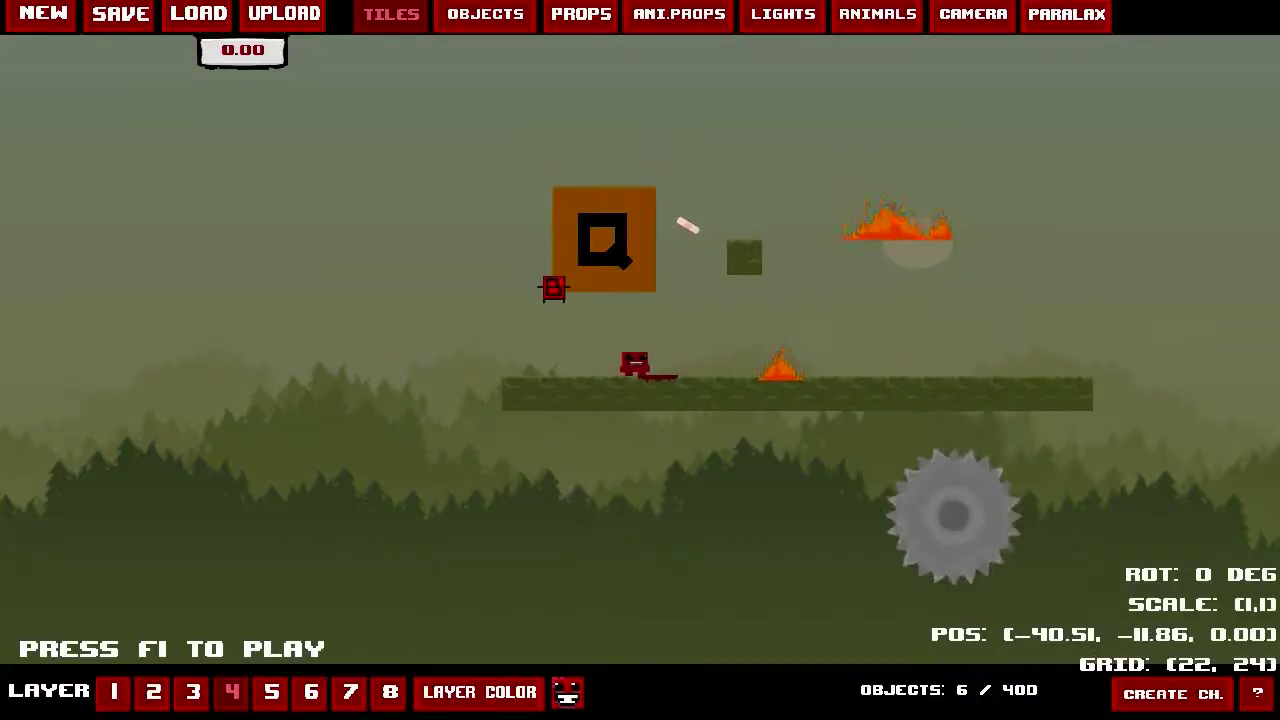
# - Delete all the objects placed around the platform and play-test the cleared level
pyautogui.click(480, 14)
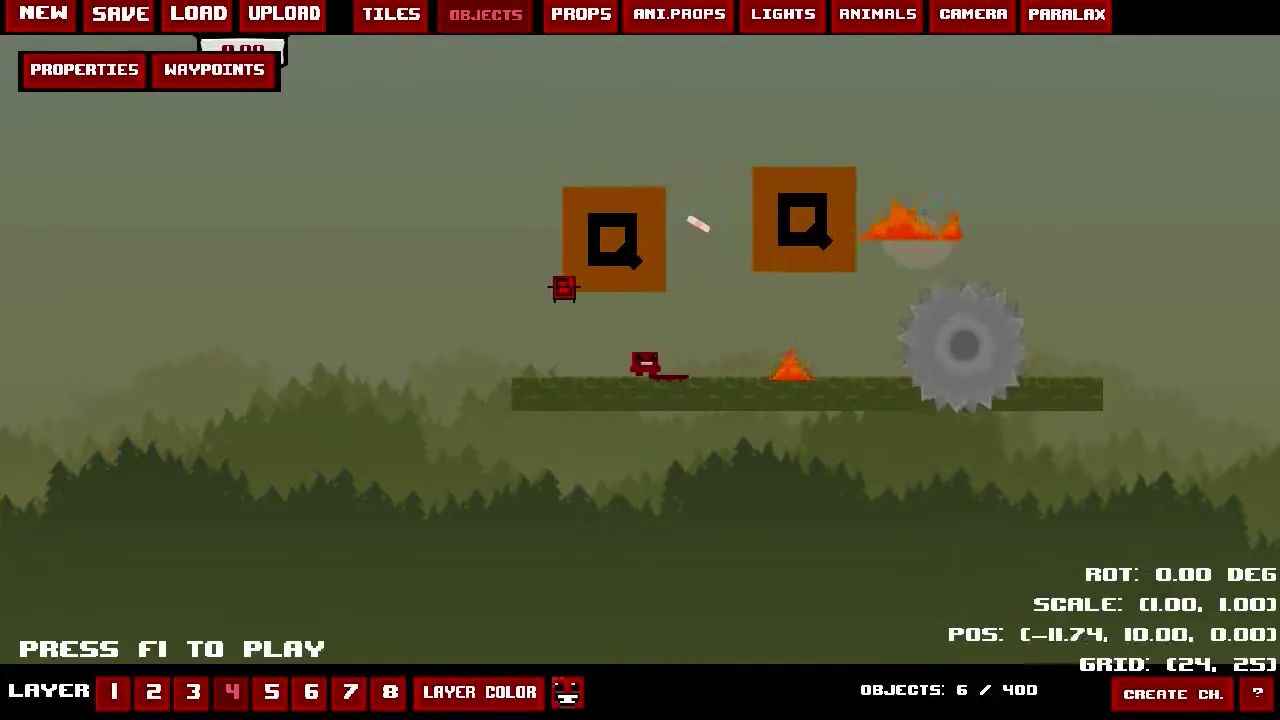
pyautogui.moveTo(415, 97); pyautogui.dragTo(1180, 529)
pyautogui.press('Delete')
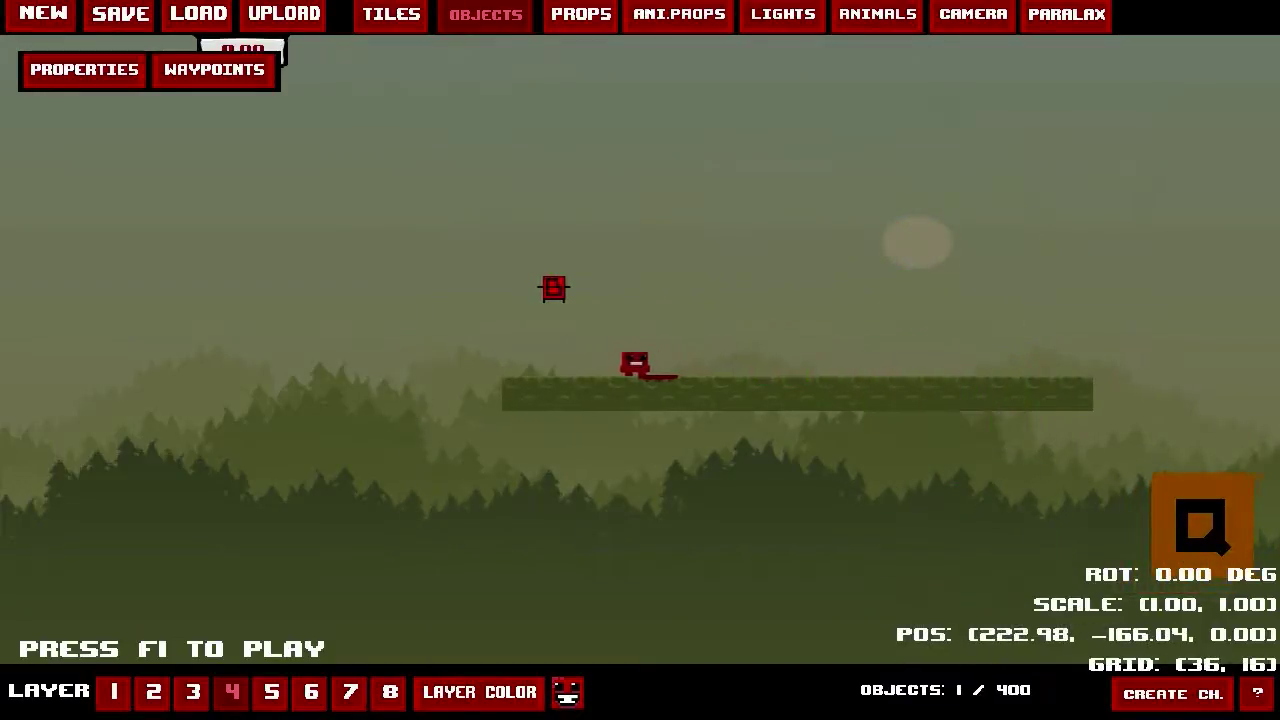
pyautogui.press('F1')
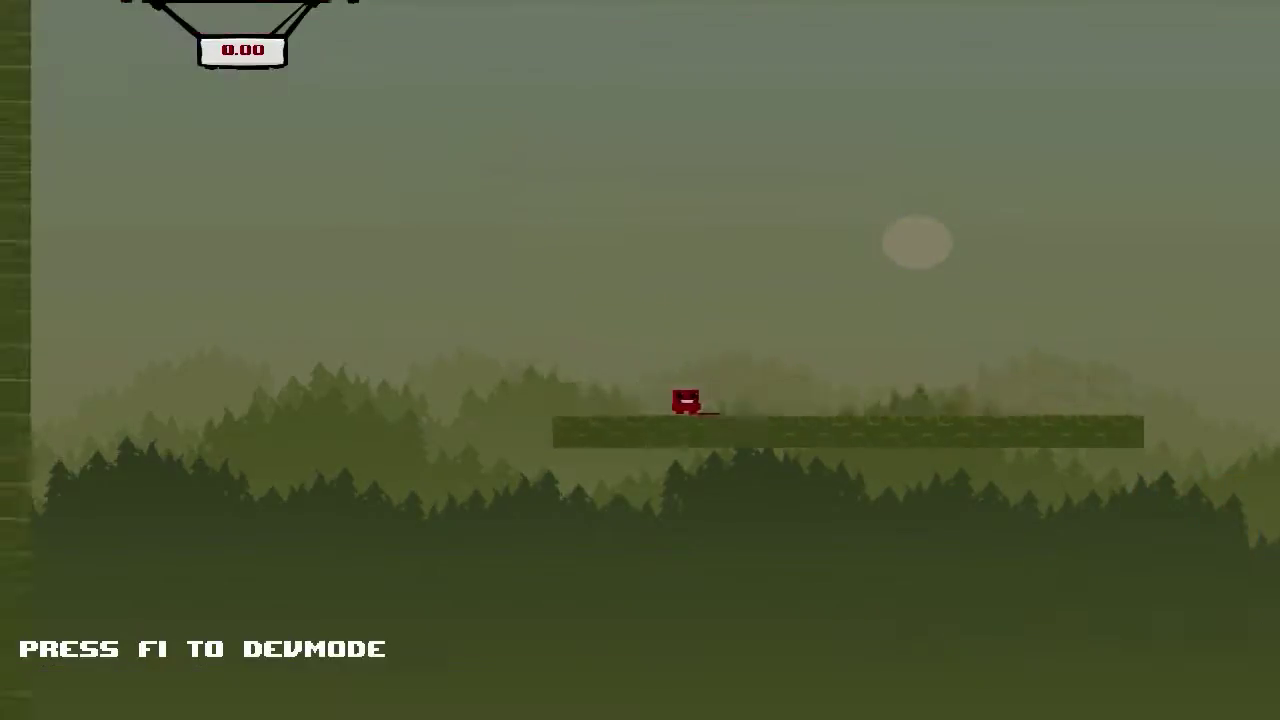
pyautogui.press('F1')
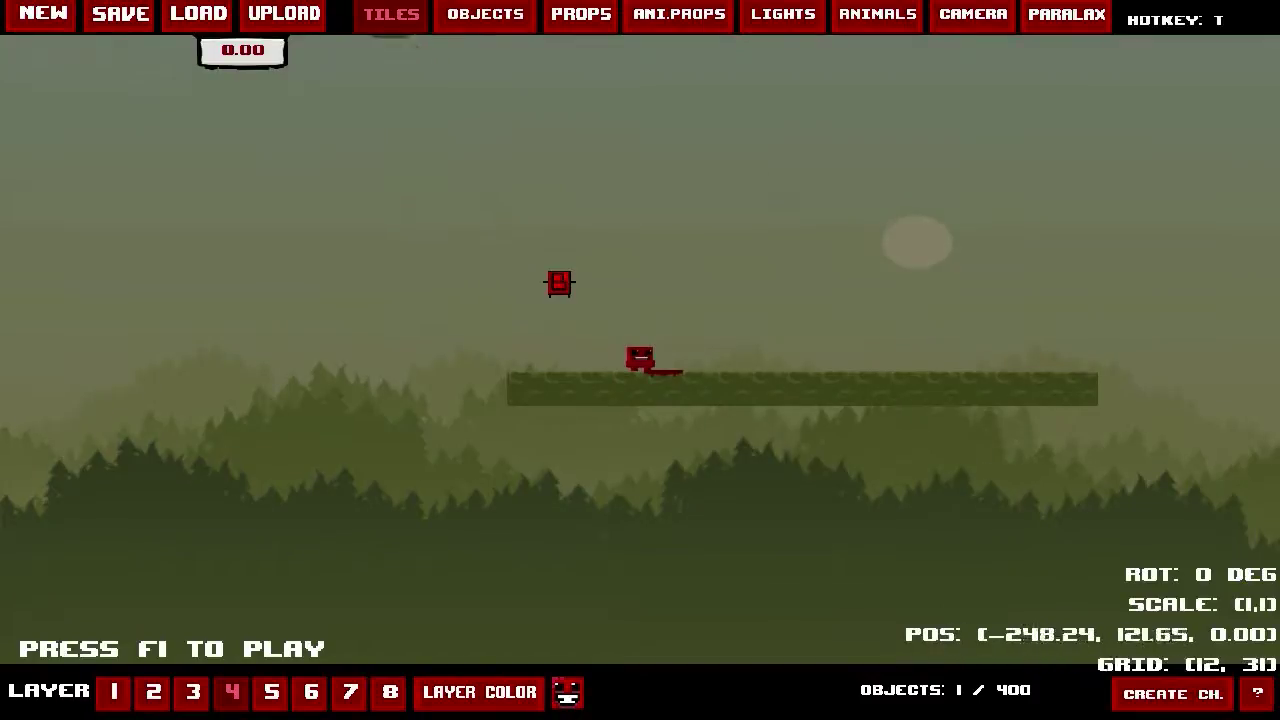
# - Select the platform tiles to the right of the character and delete them
pyautogui.moveTo(834, 386); pyautogui.dragTo(852, 289)
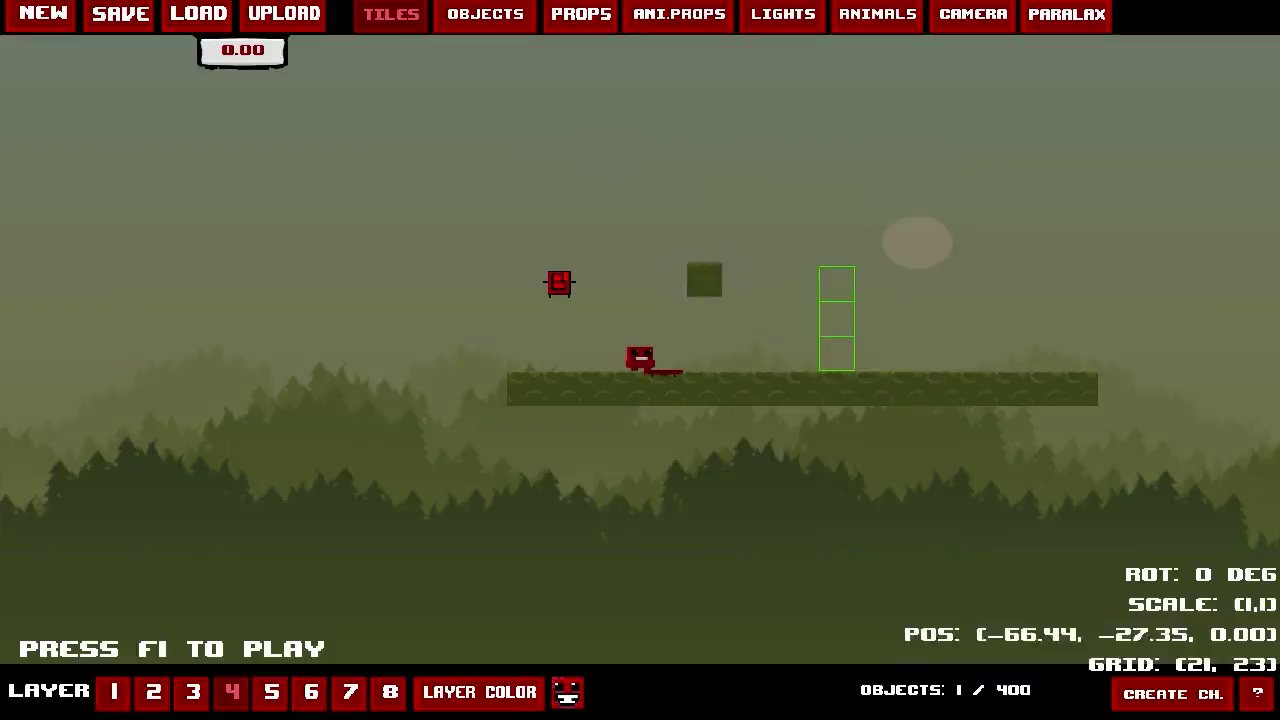
pyautogui.moveTo(737, 240)
pyautogui.mouseDown()
pyautogui.moveTo(1143, 546)
pyautogui.moveTo(1180, 523)
pyautogui.mouseUp()
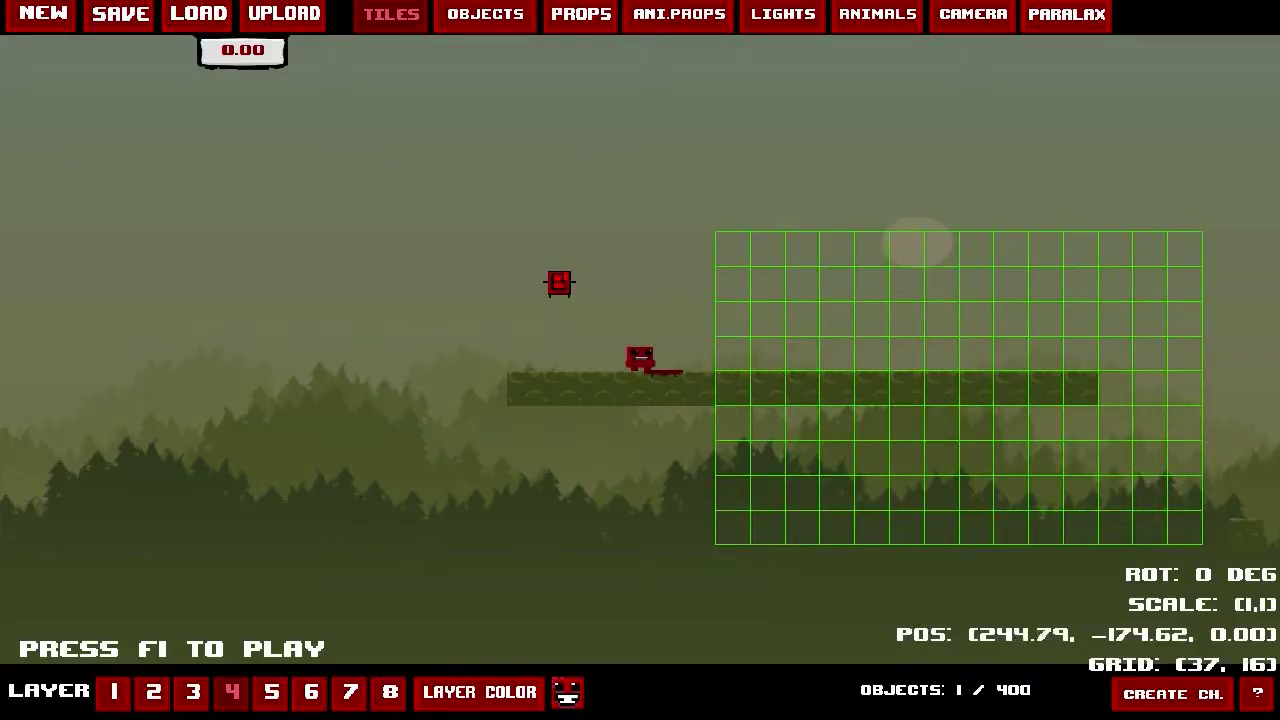
pyautogui.press('Delete')
pyautogui.click(721, 410)
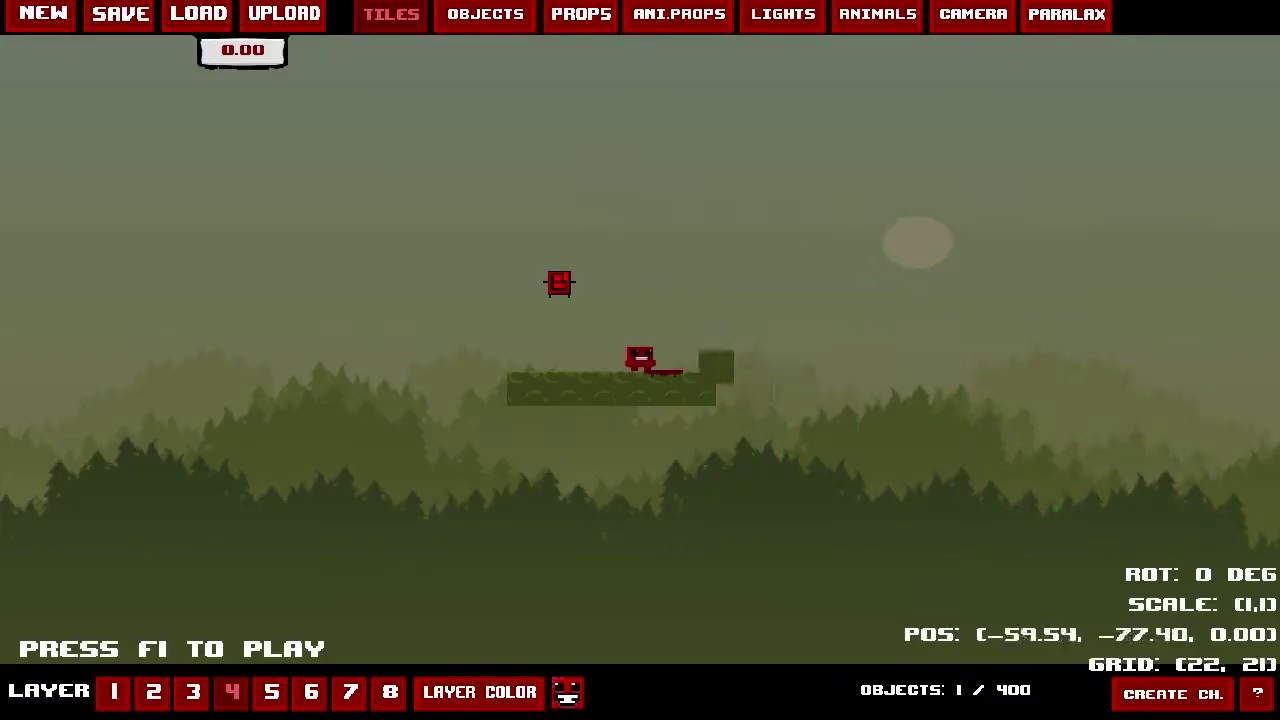
# - Paint a row of tiles onto the platform's cut end to extend it to the right again
pyautogui.moveTo(739, 389); pyautogui.dragTo(826, 403)
pyautogui.click(768, 388)
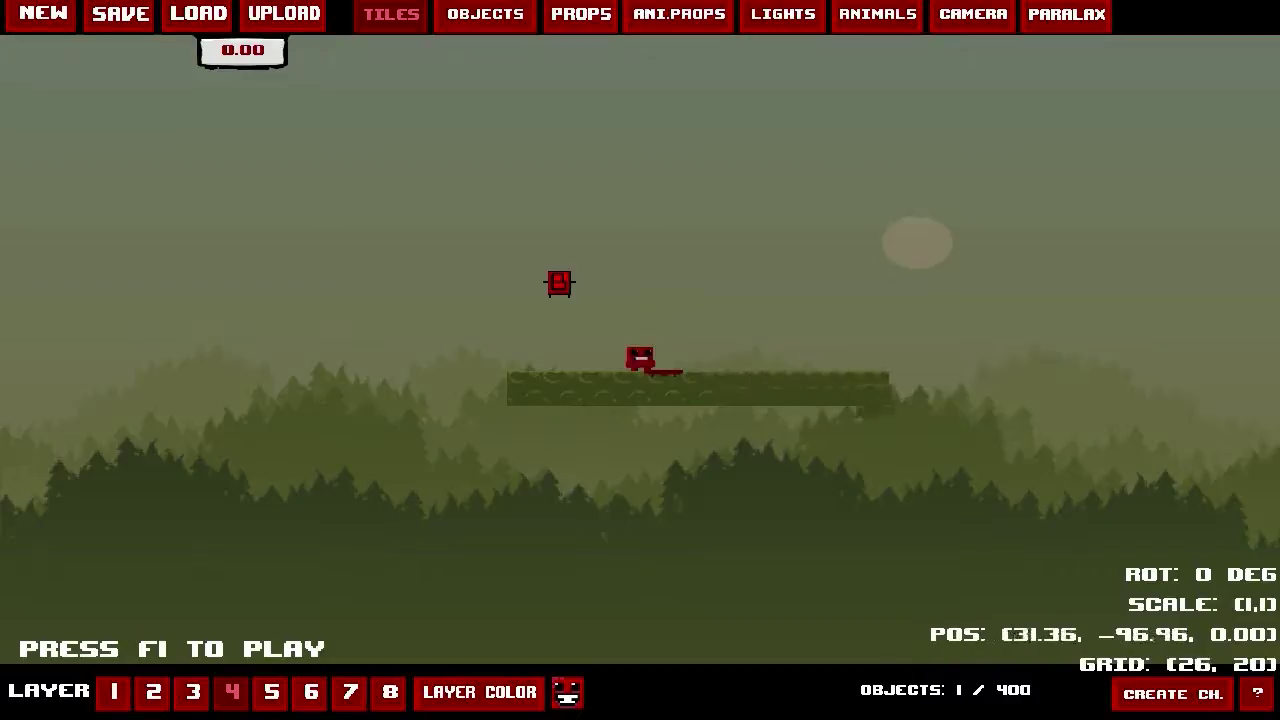
pyautogui.moveTo(906, 388); pyautogui.dragTo(1010, 388)
# - Cycle through the placeable objects and choose the pink Bandage Girl
pyautogui.click(448, 10)
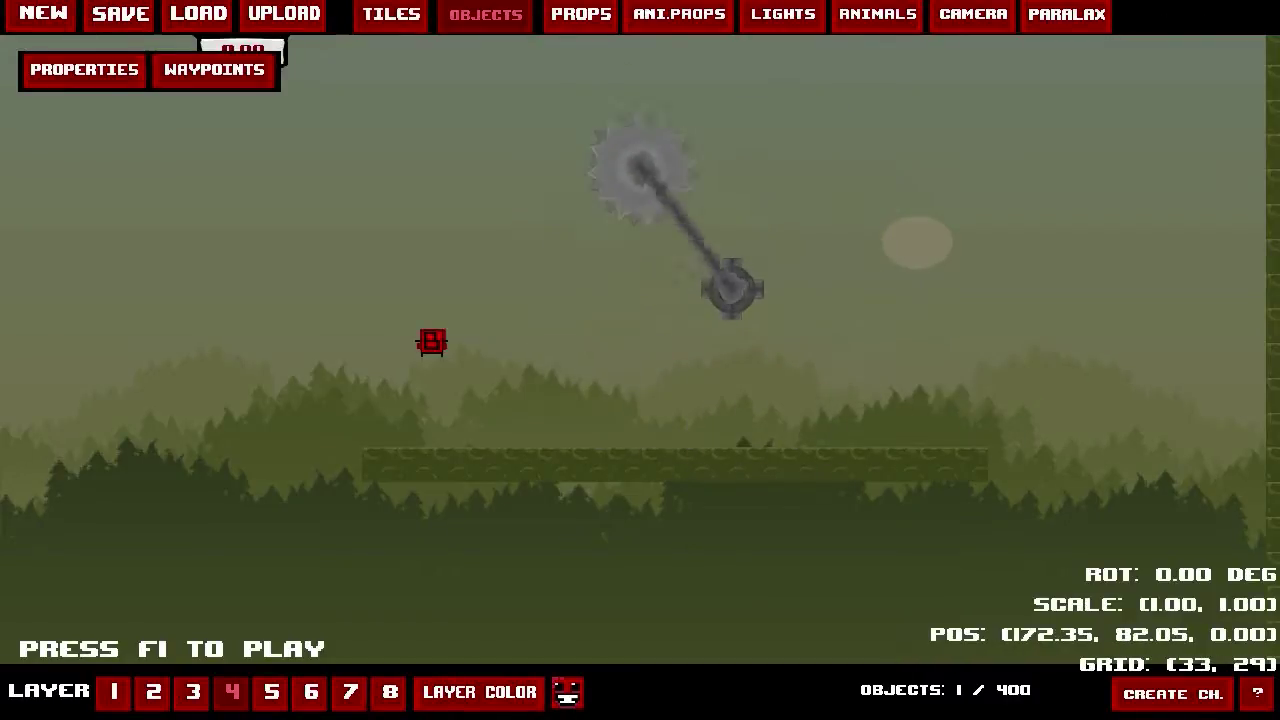
pyautogui.scroll(-1, 779, 299)
pyautogui.scroll(-4, 734, 243)
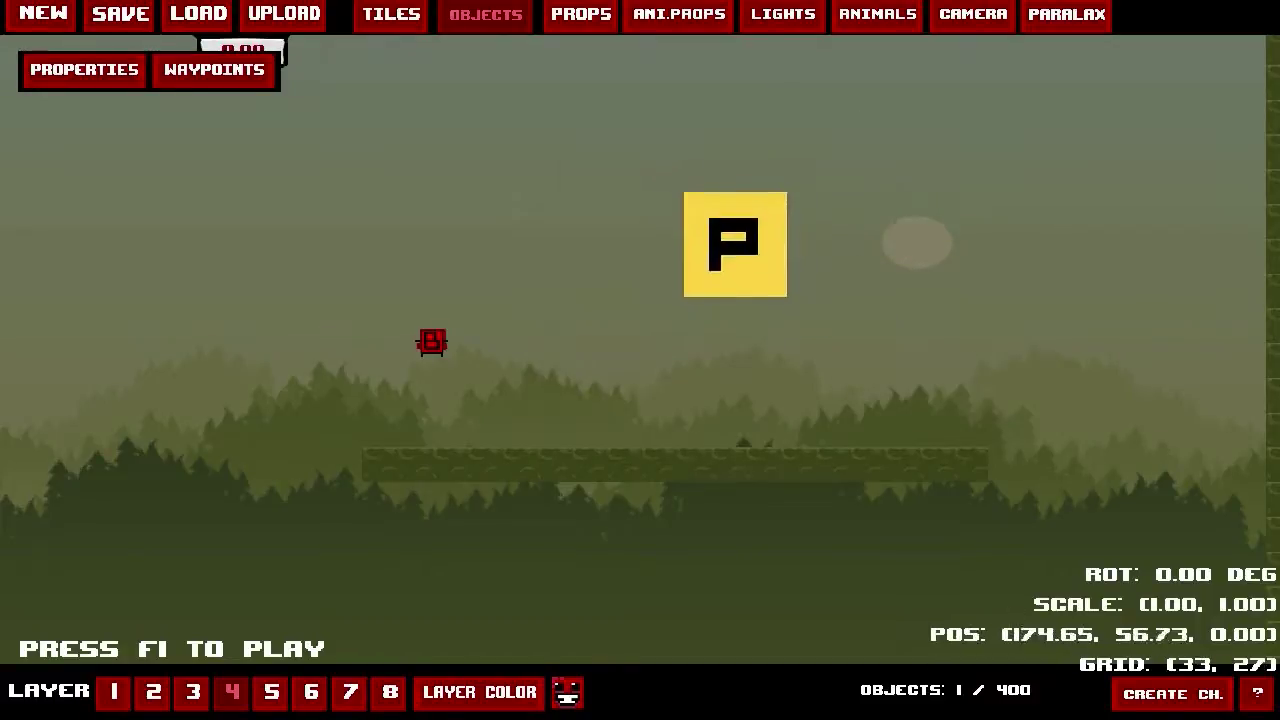
pyautogui.scroll(-1, 700, 295)
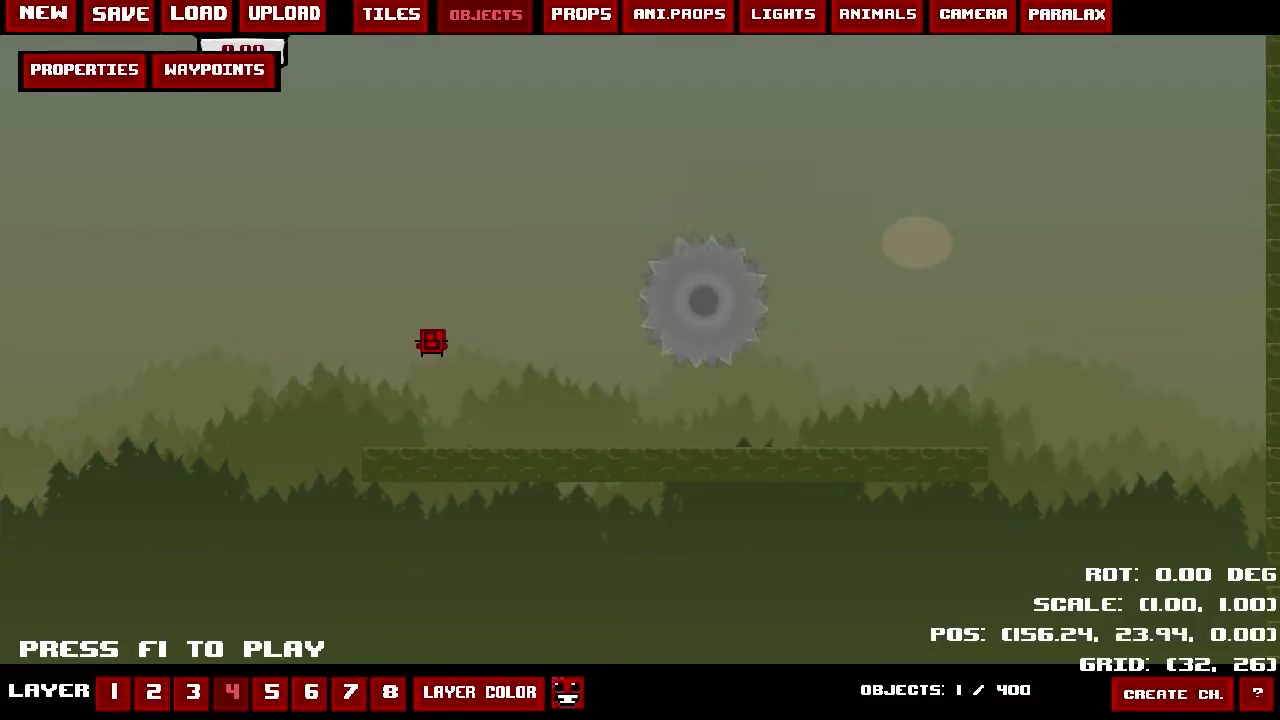
pyautogui.scroll(-4, 688, 285)
pyautogui.scroll(-1, 703, 270)
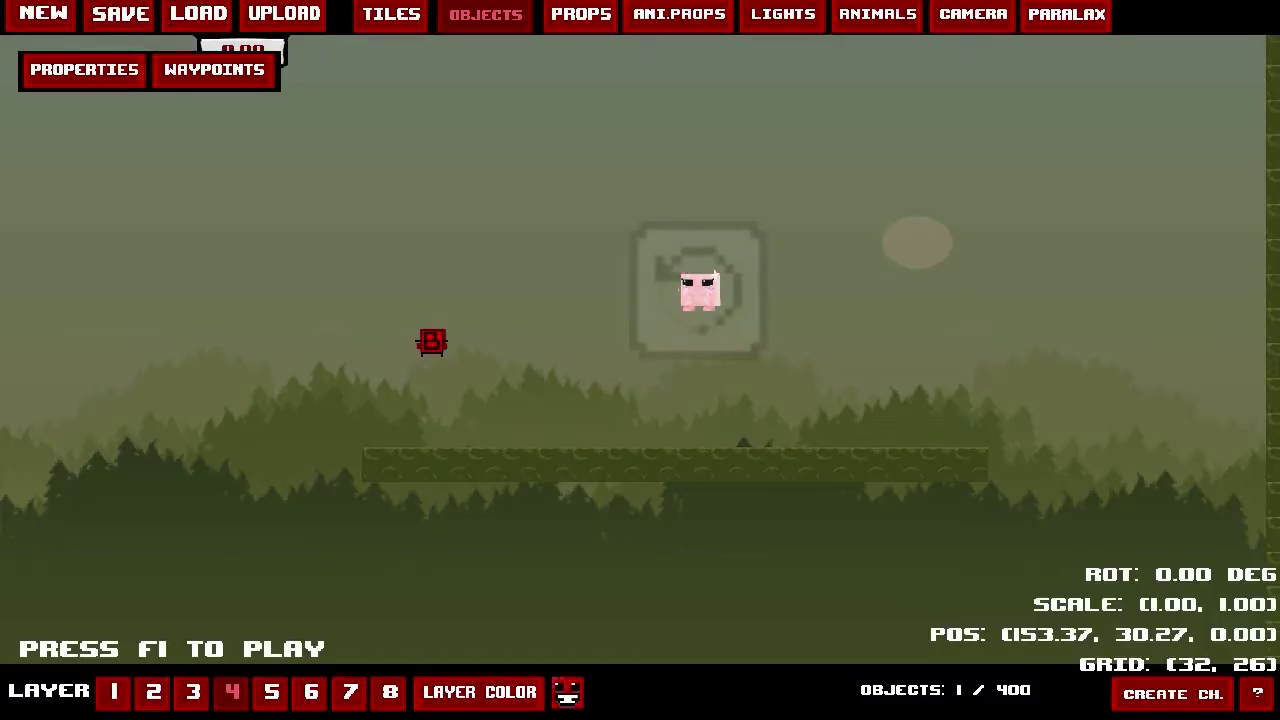
# - Rotate Bandage Girl to 180 degrees, place her above the right part of the platform, and undo the placement
pyautogui.scroll(8, 842, 324)
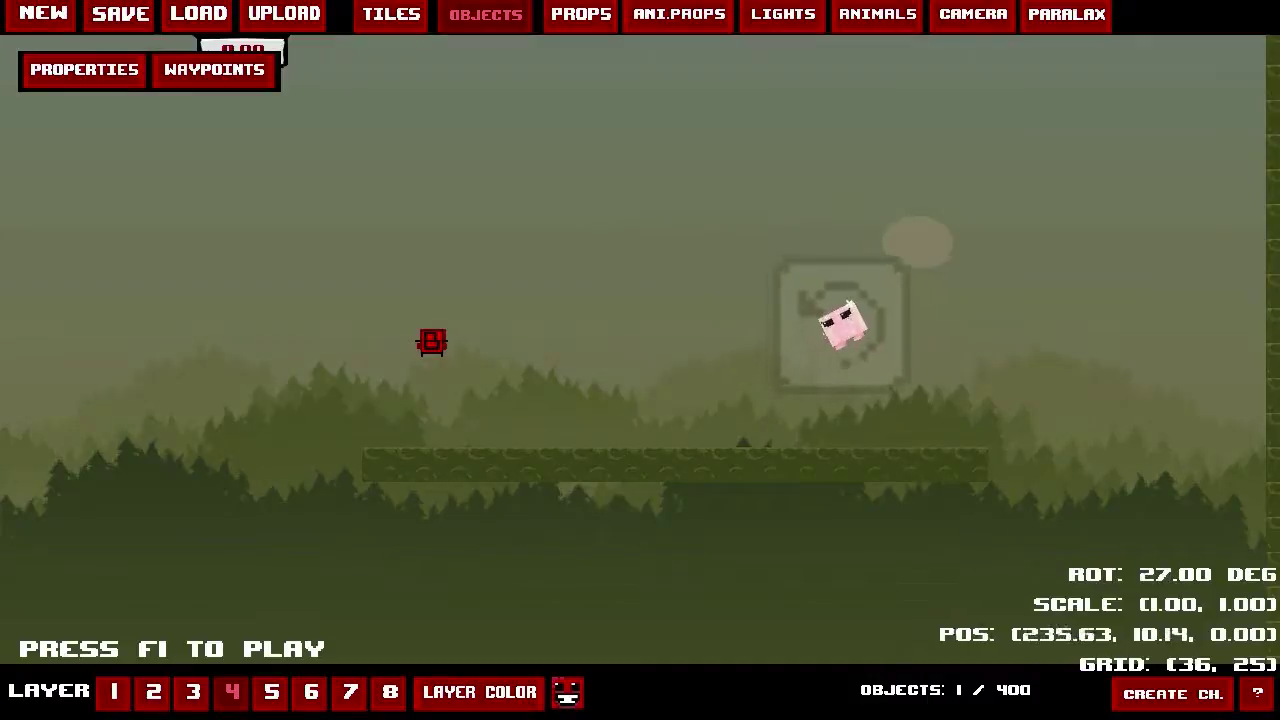
pyautogui.scroll(-15, 826, 376)
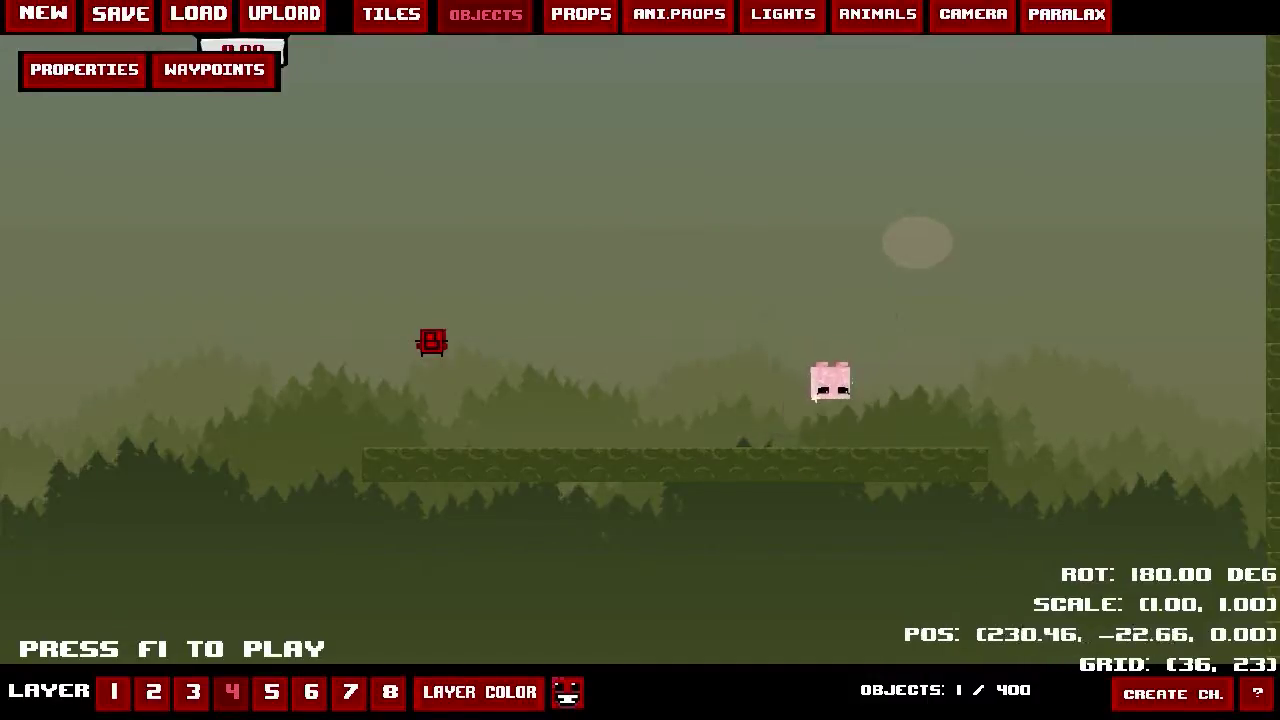
pyautogui.click(830, 382)
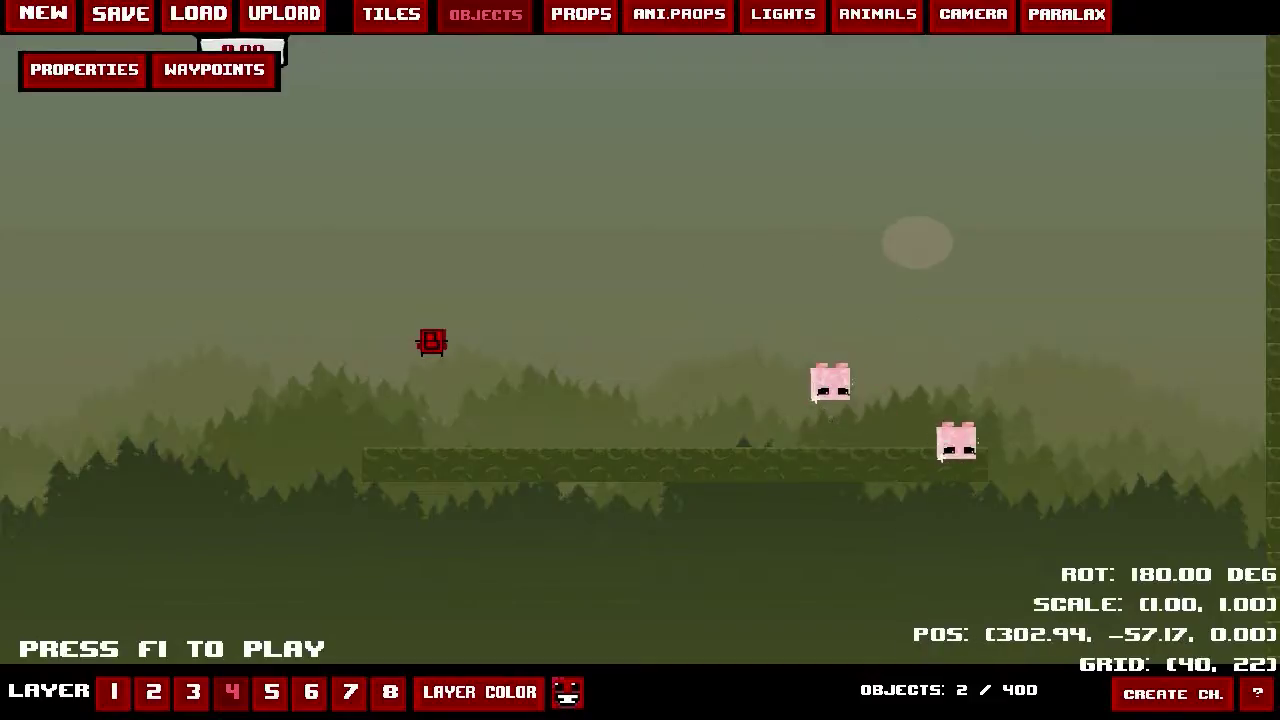
pyautogui.hotkey('ctrl', 'z')
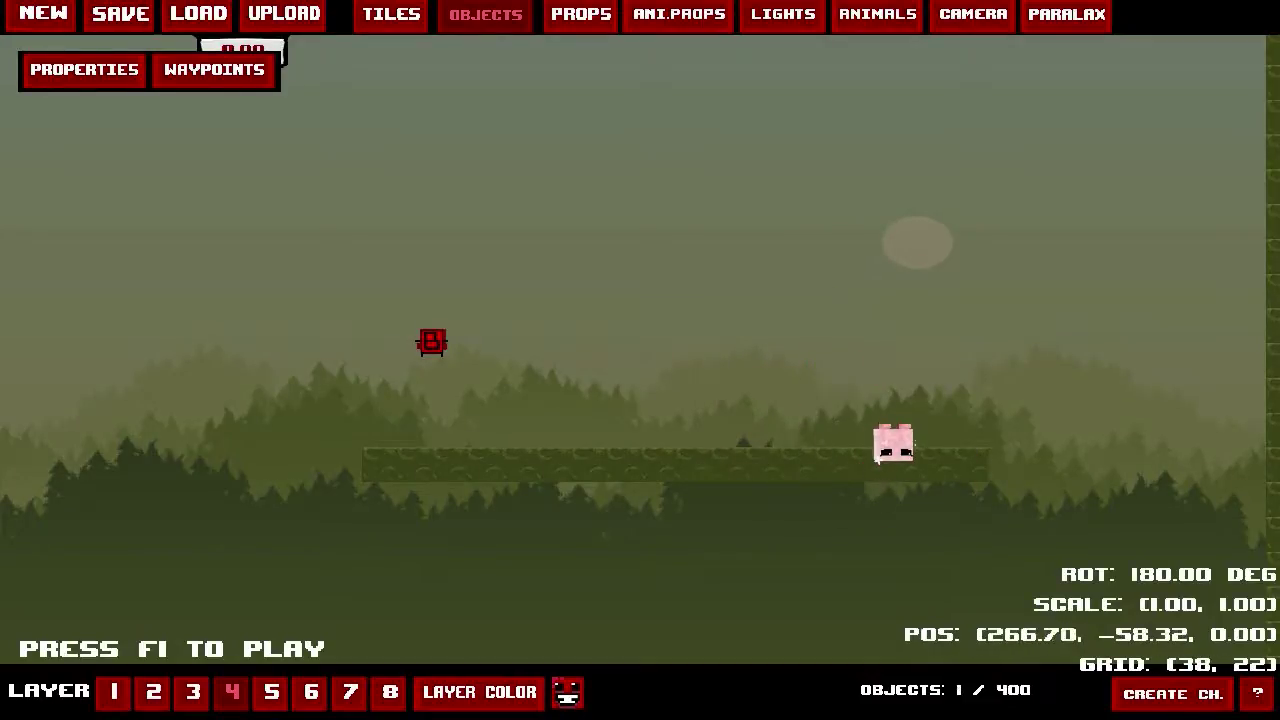
# - Rotate Bandage Girl to 360 degrees, scale her to 2.60, and place her above the right part of the platform
pyautogui.scroll(-3, 825, 349)
pyautogui.scroll(-19, 825, 352)
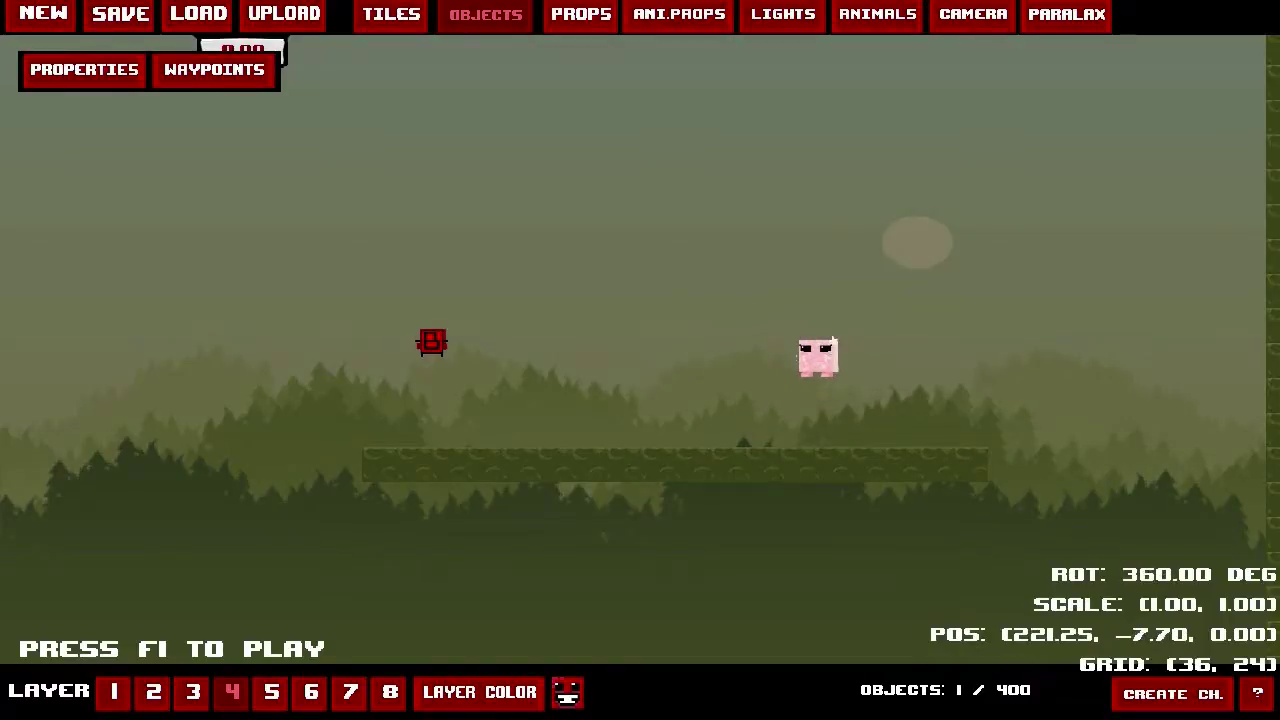
pyautogui.scroll(16, 832, 370)
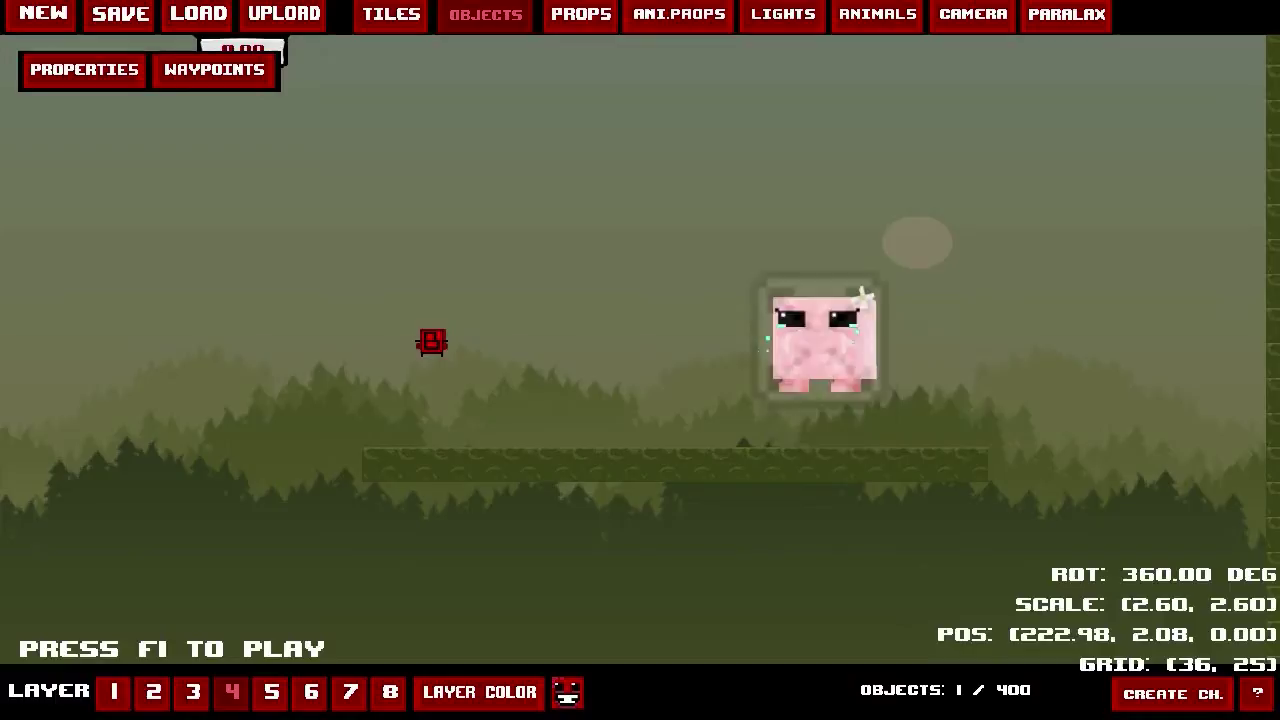
pyautogui.click(818, 340)
# - Play-test the level by running along the platform near the enlarged Bandage Girl, and return to editing
pyautogui.press('F1')
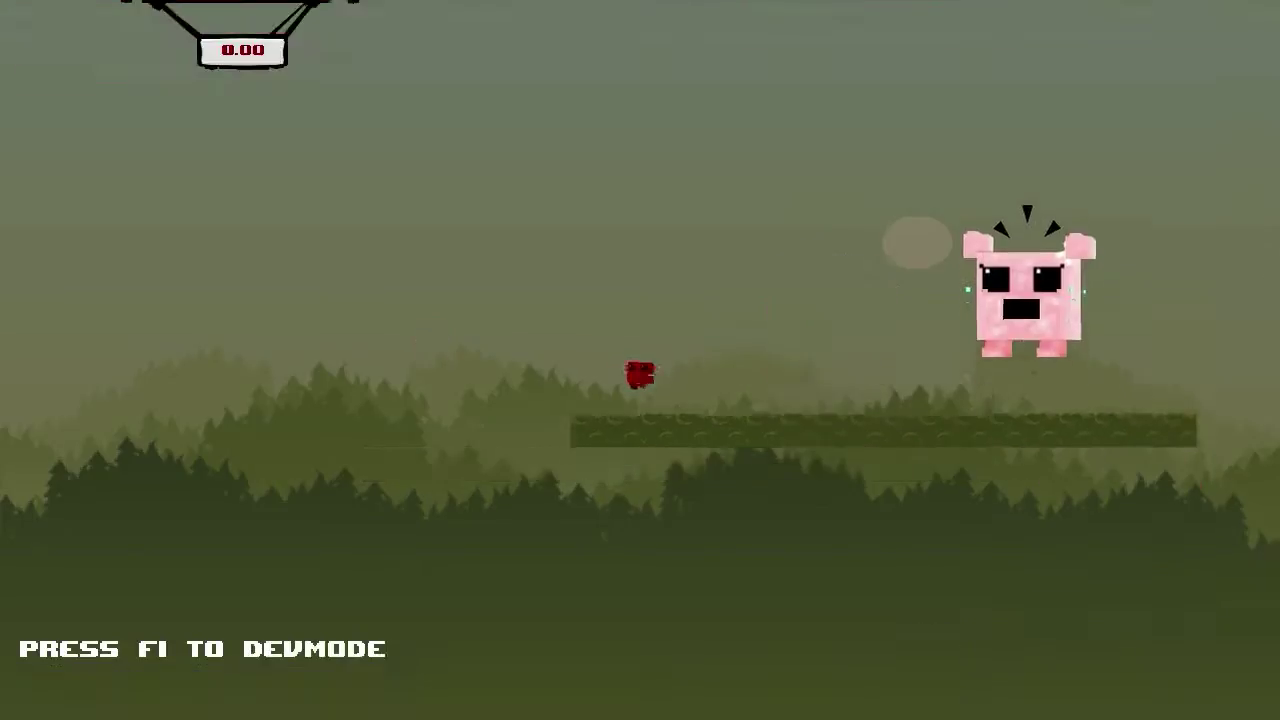
pyautogui.press('Right')
pyautogui.press('Left')
pyautogui.press('F1')
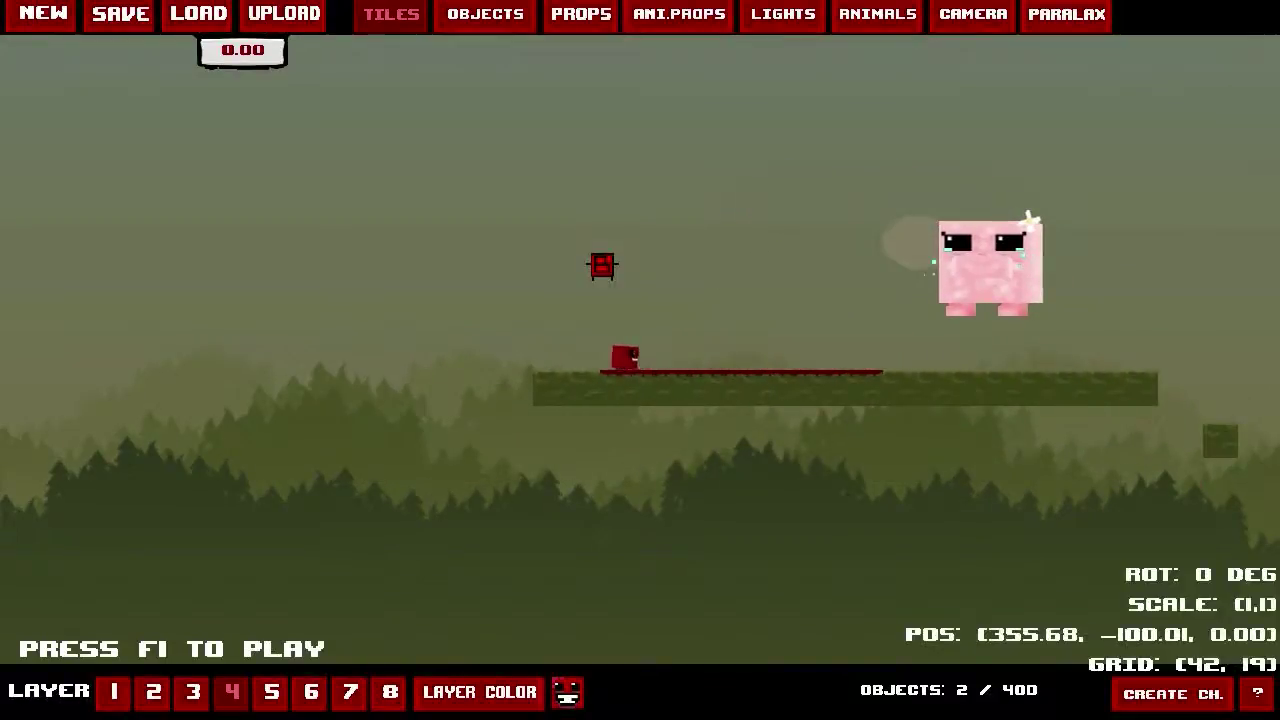
# - Switch to editing objects and delete the placed Bandage Girl
pyautogui.moveTo(815, 172); pyautogui.dragTo(1100, 340)
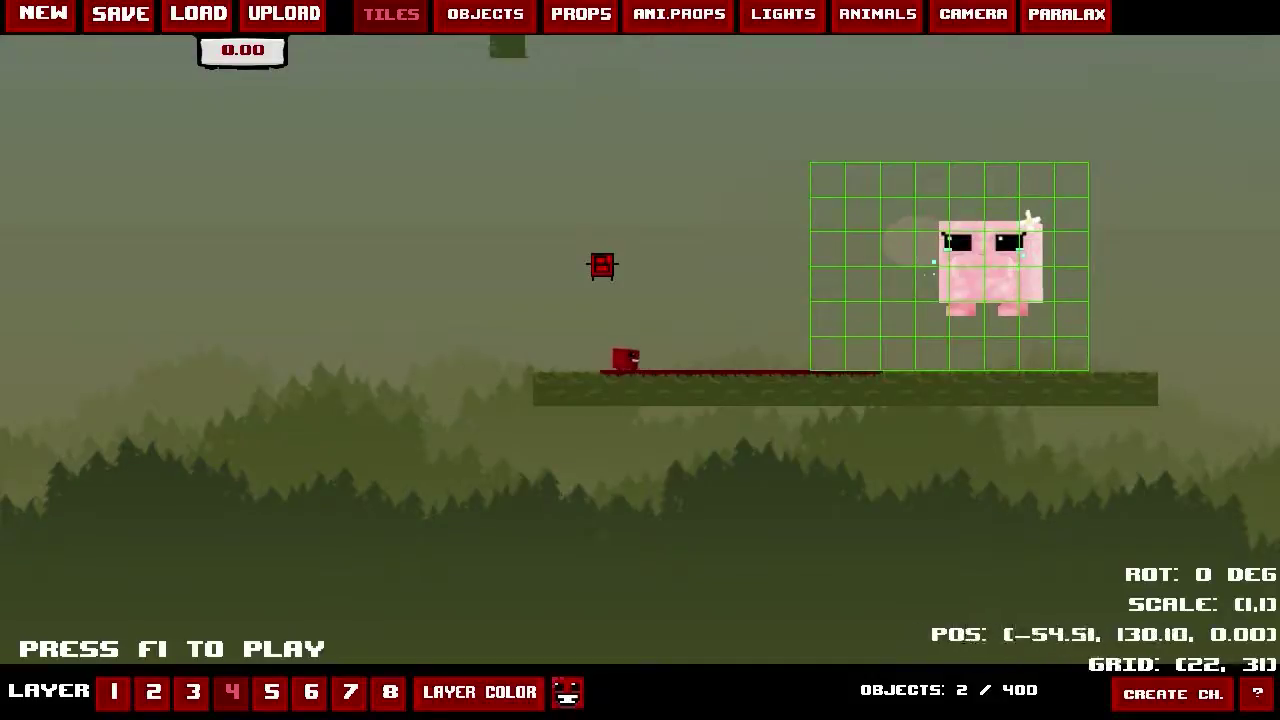
pyautogui.click(485, 14)
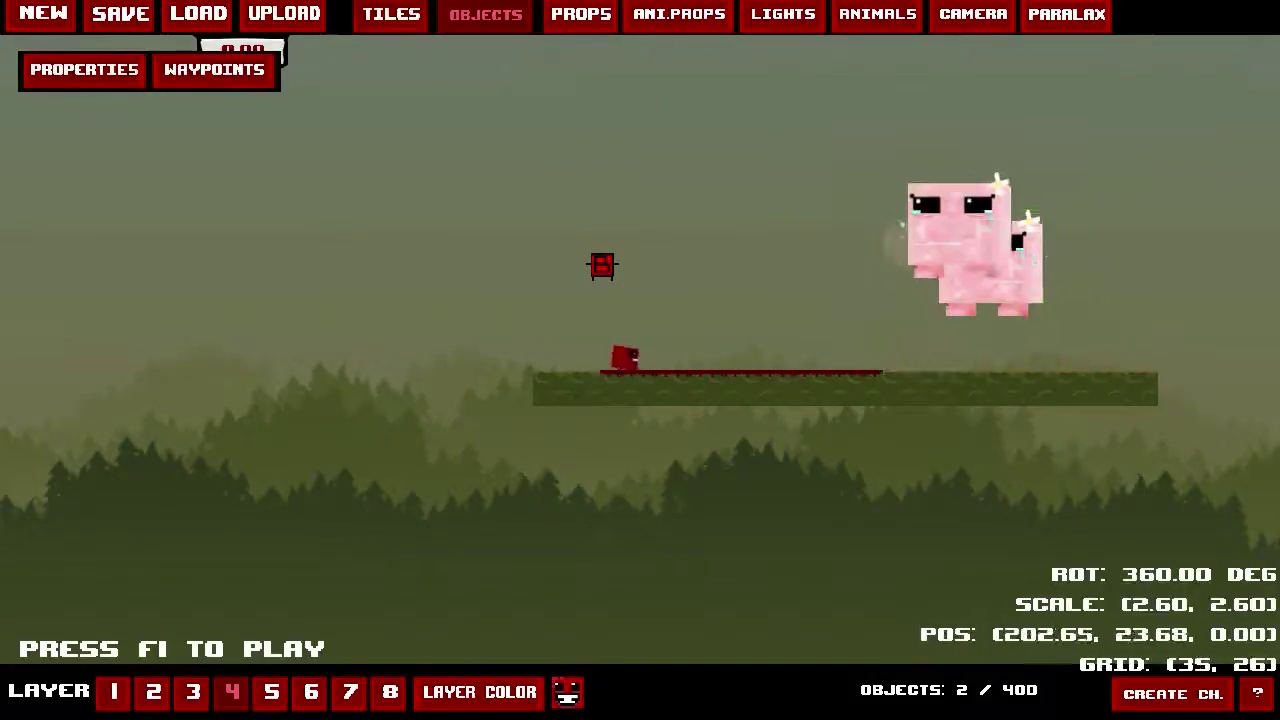
pyautogui.rightClick(968, 233)
pyautogui.press('Delete')
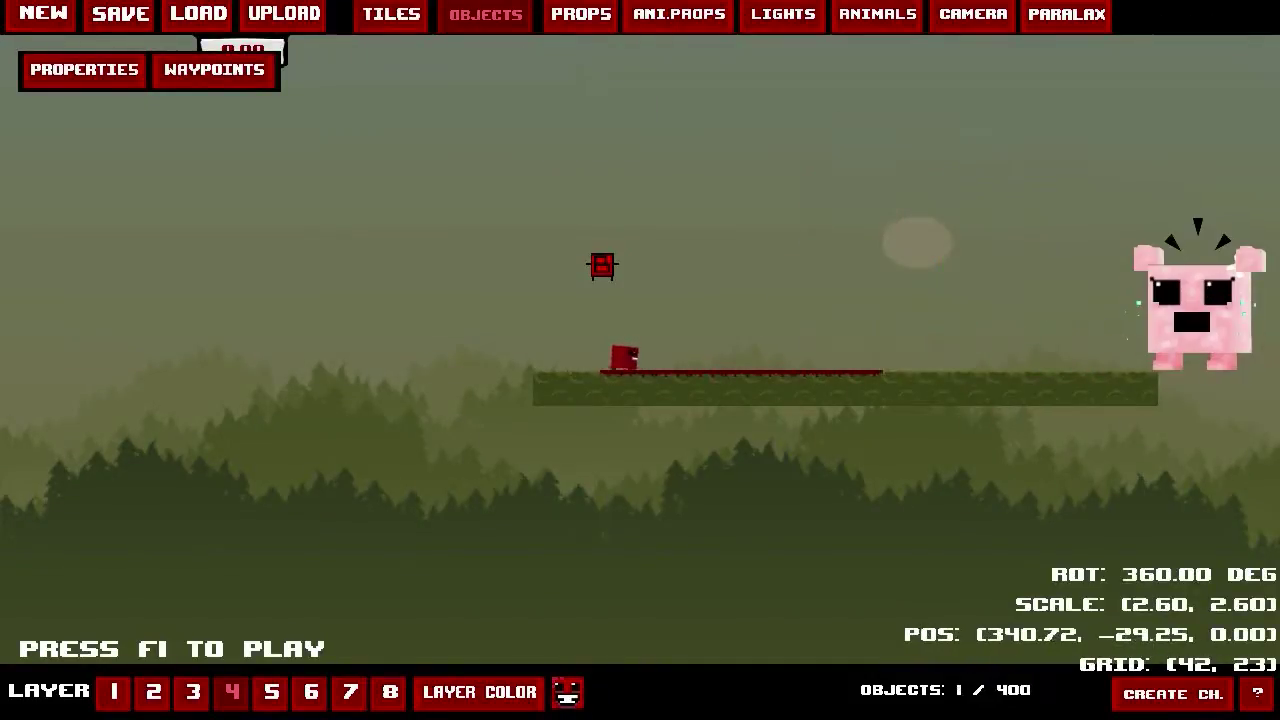
# - Place the 2.60-scale Bandage Girl above the platform at a depth position of 200
pyautogui.press('Right')
pyautogui.press('Up')
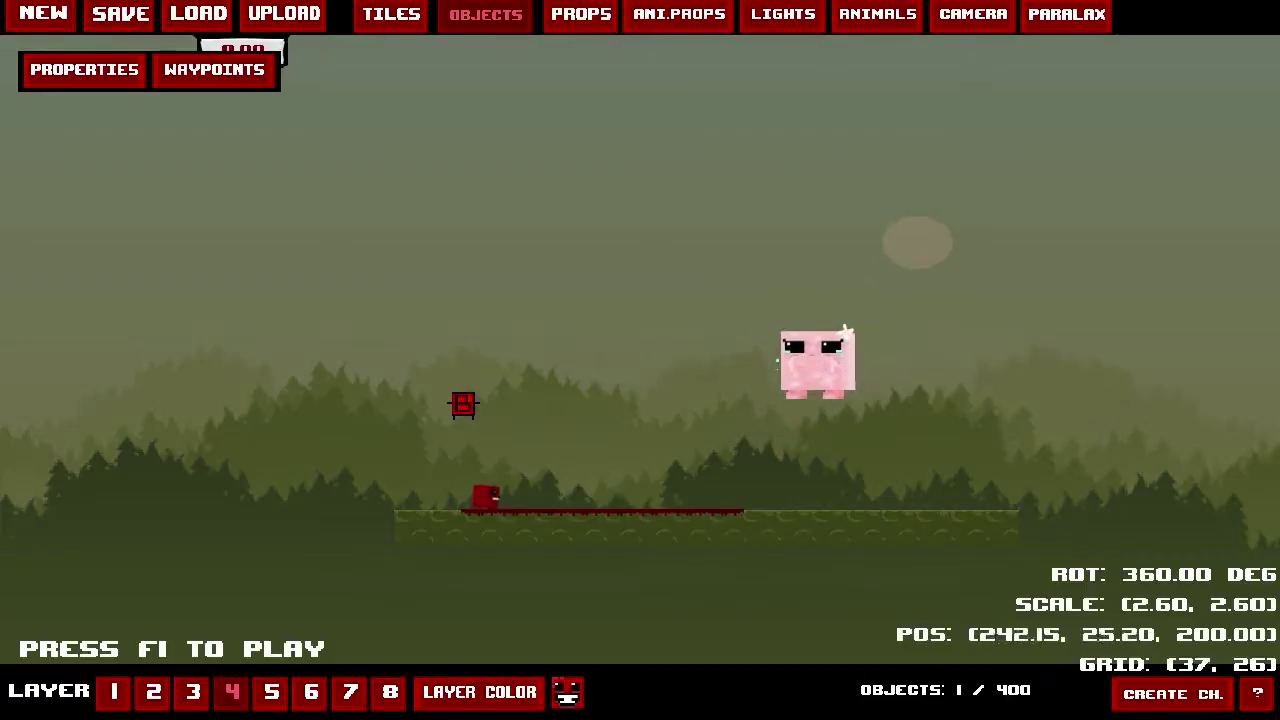
pyautogui.click(874, 466)
# - Play-test the level, running back and forth beneath the background Bandage Girl, and return to editing
pyautogui.press('F1')
pyautogui.press('Right')
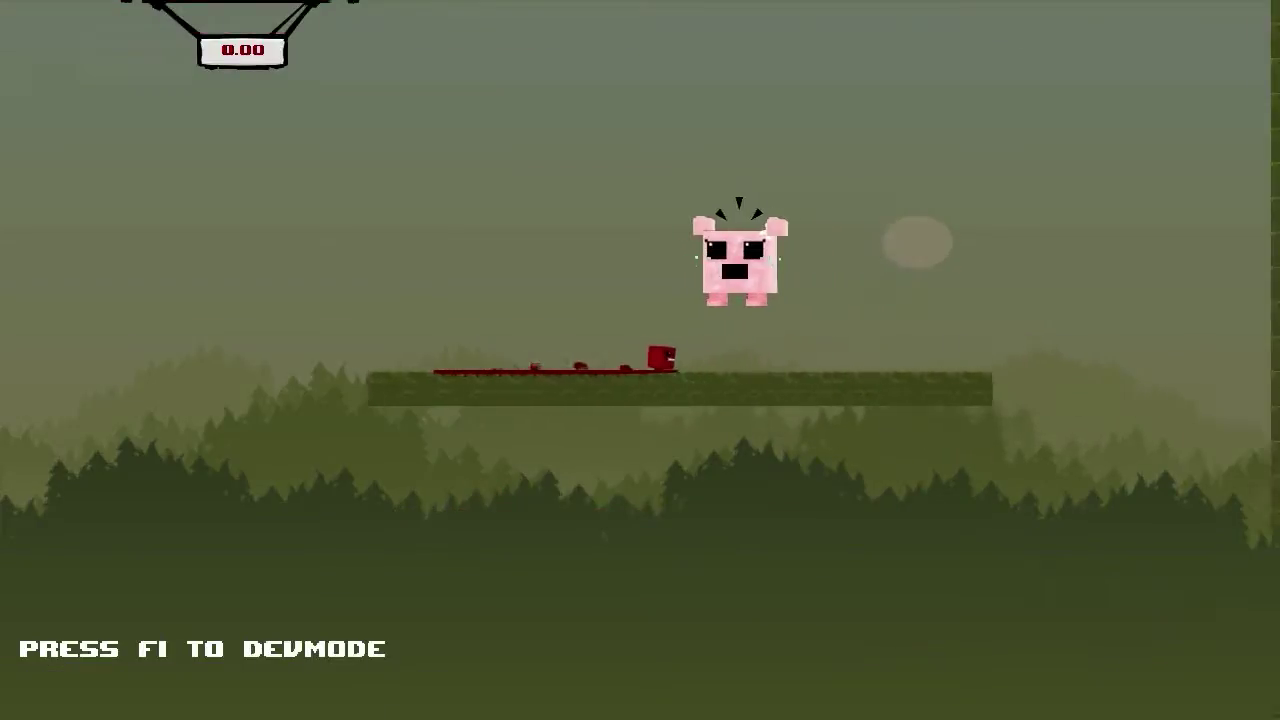
pyautogui.press('Left')
pyautogui.press('Right')
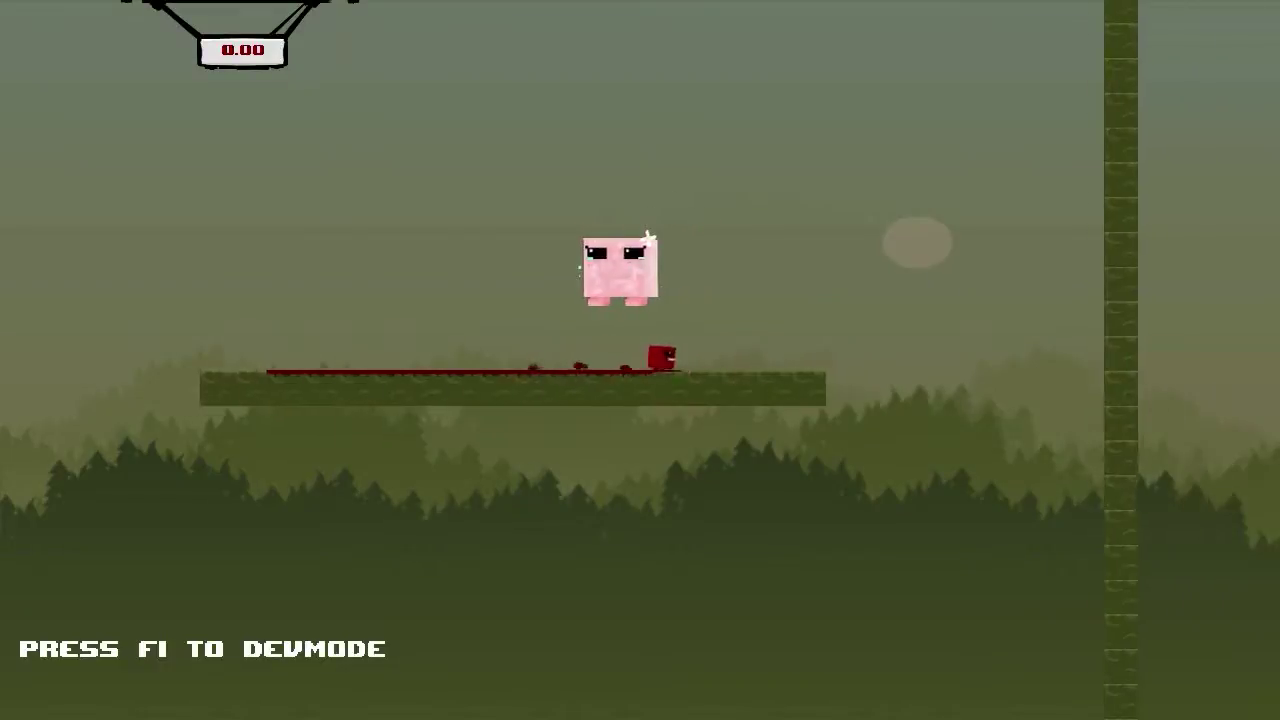
pyautogui.press('Left')
pyautogui.press('Right')
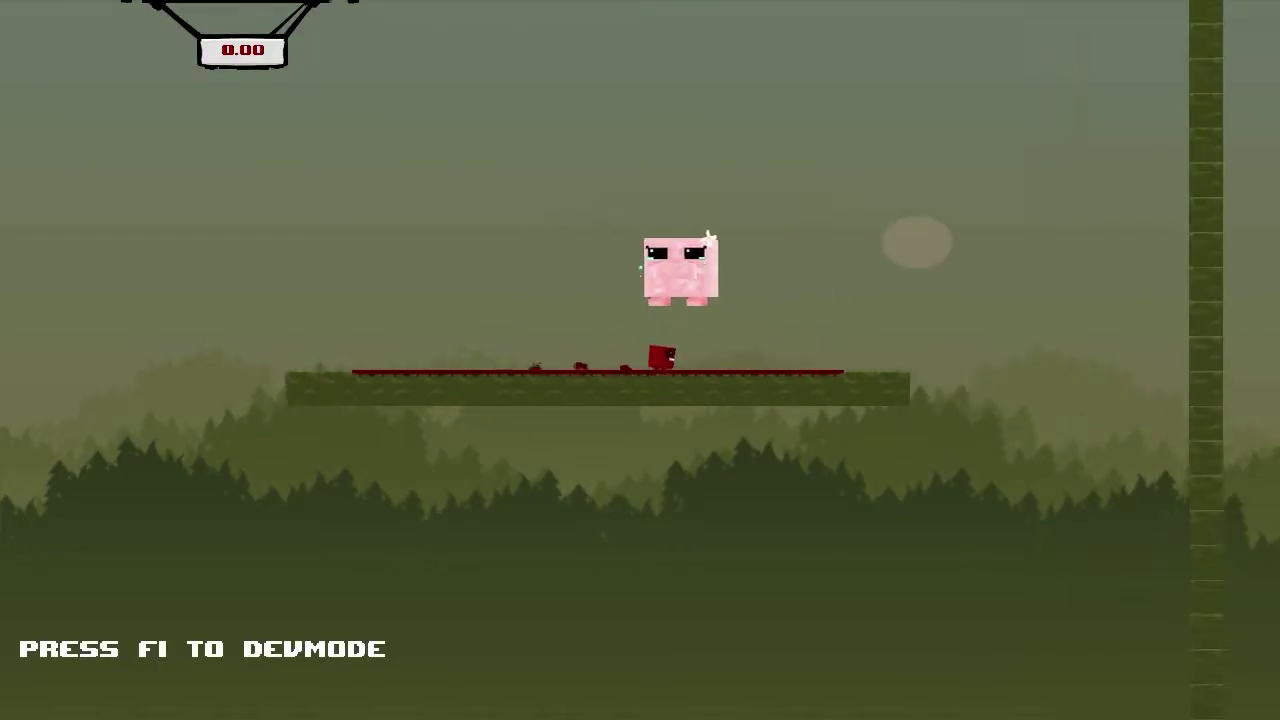
pyautogui.press('Left')
pyautogui.press('F1')
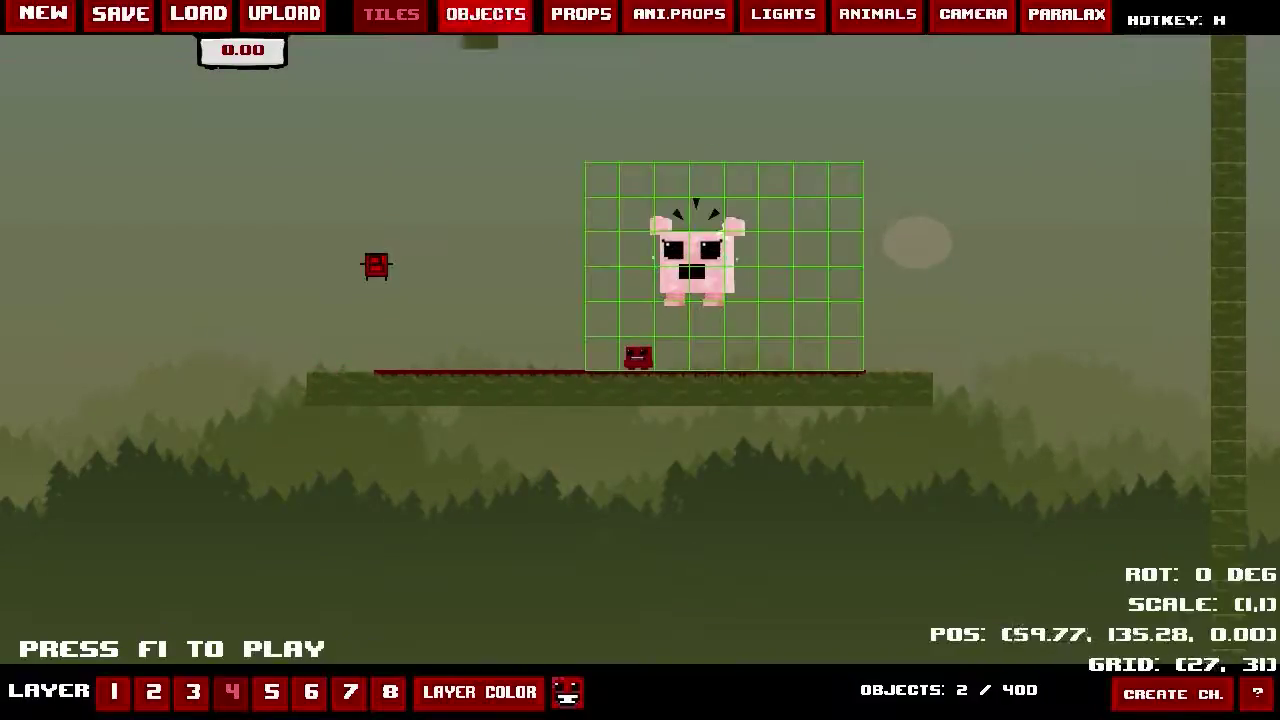
# - Replace the background Bandage Girl with one at a depth position of -50 above the platform, and briefly play-test the level
pyautogui.click(483, 20)
pyautogui.press('Delete')
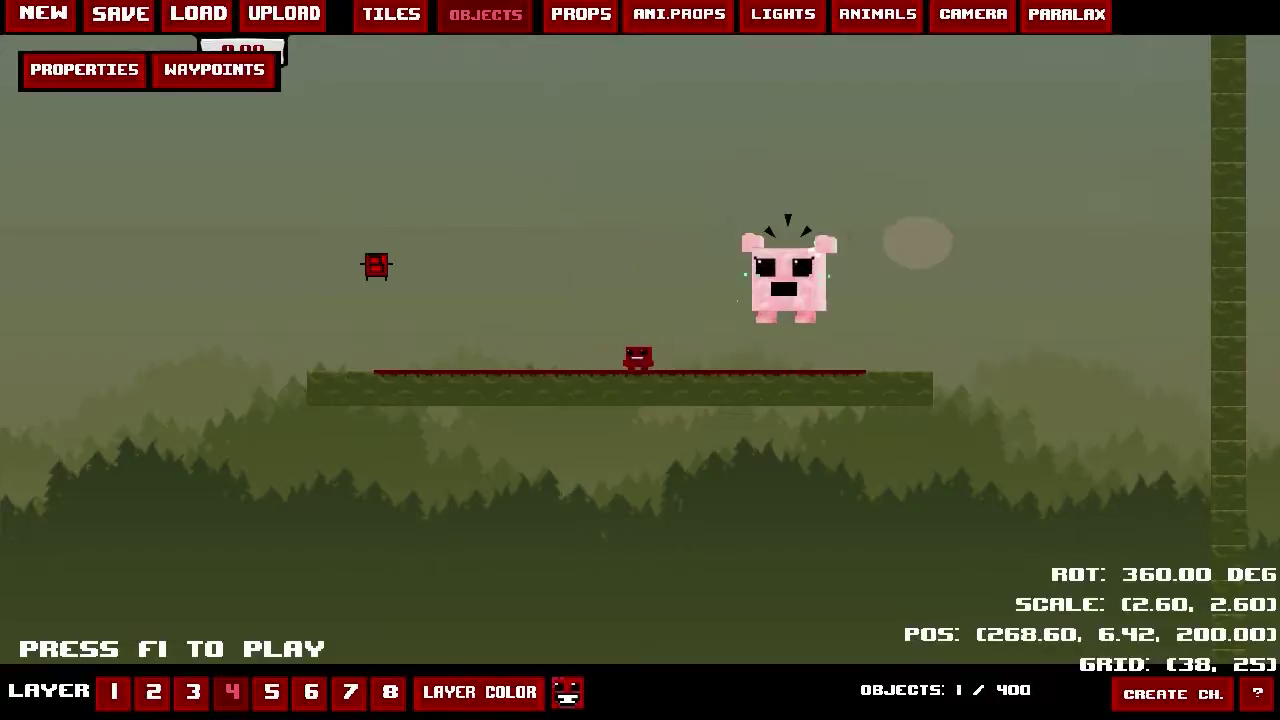
pyautogui.scroll(-1, 829, 280)
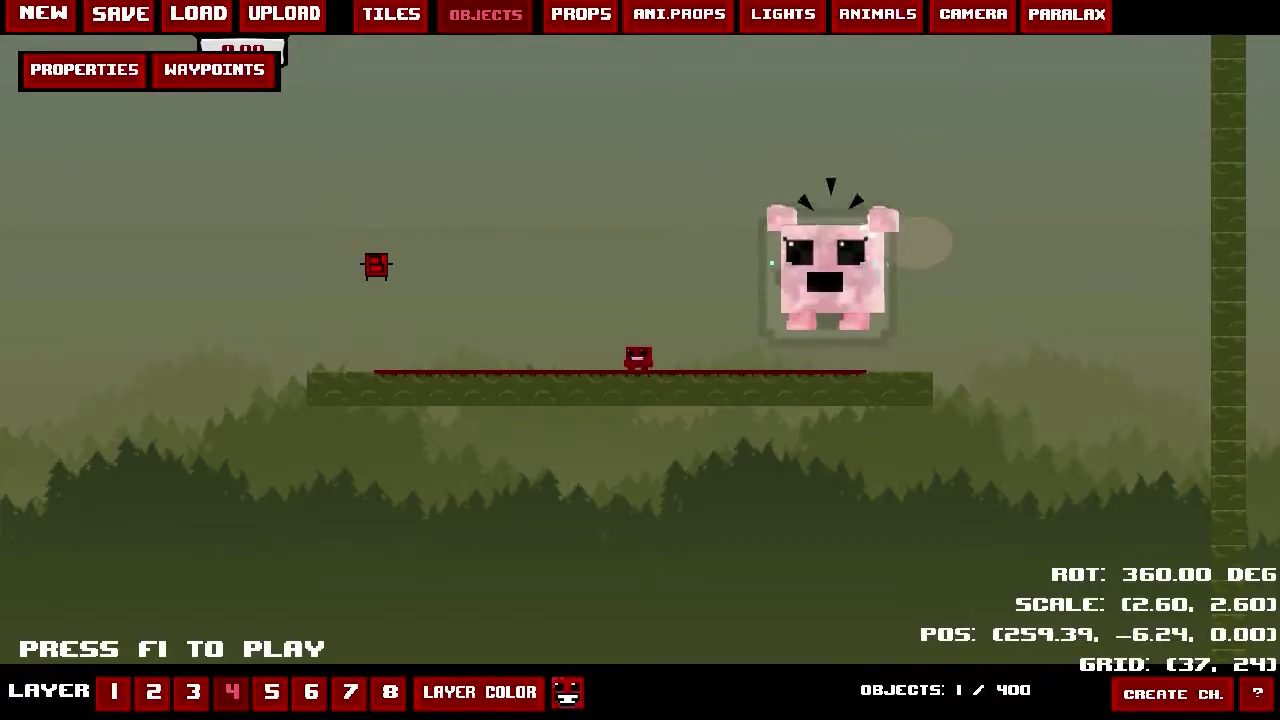
pyautogui.click(785, 245)
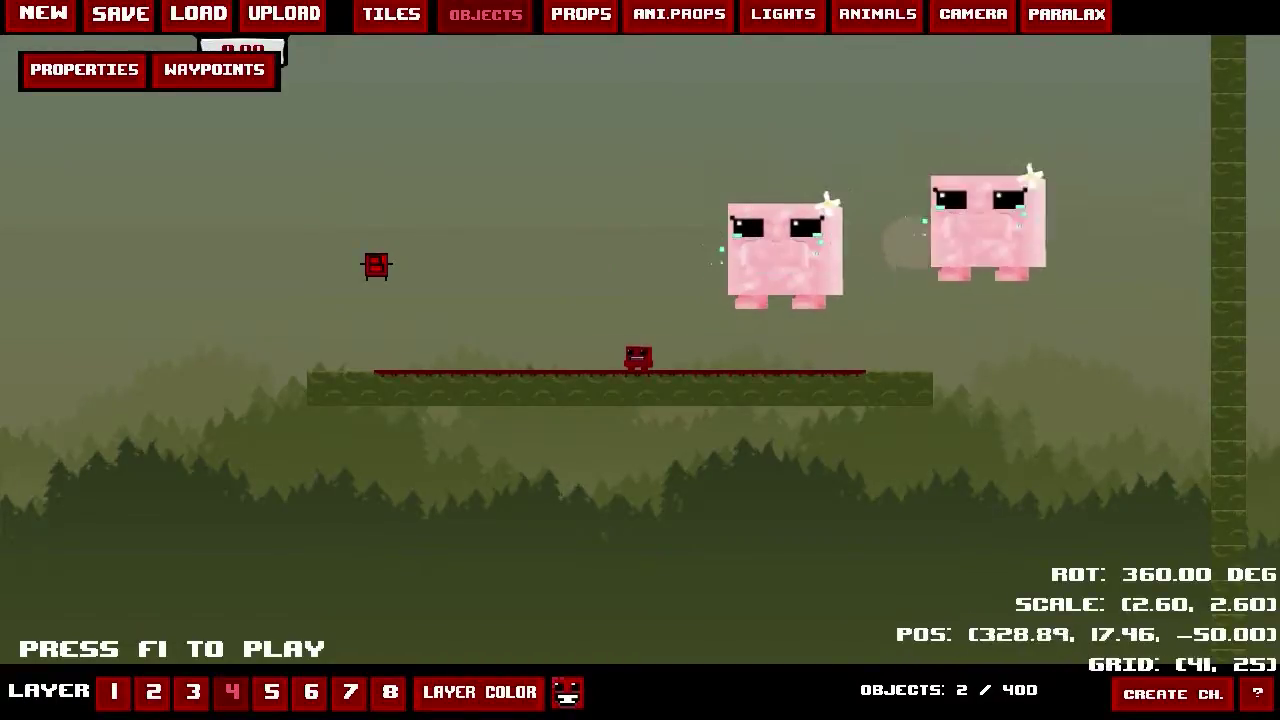
pyautogui.press('F1')
pyautogui.press('F1')
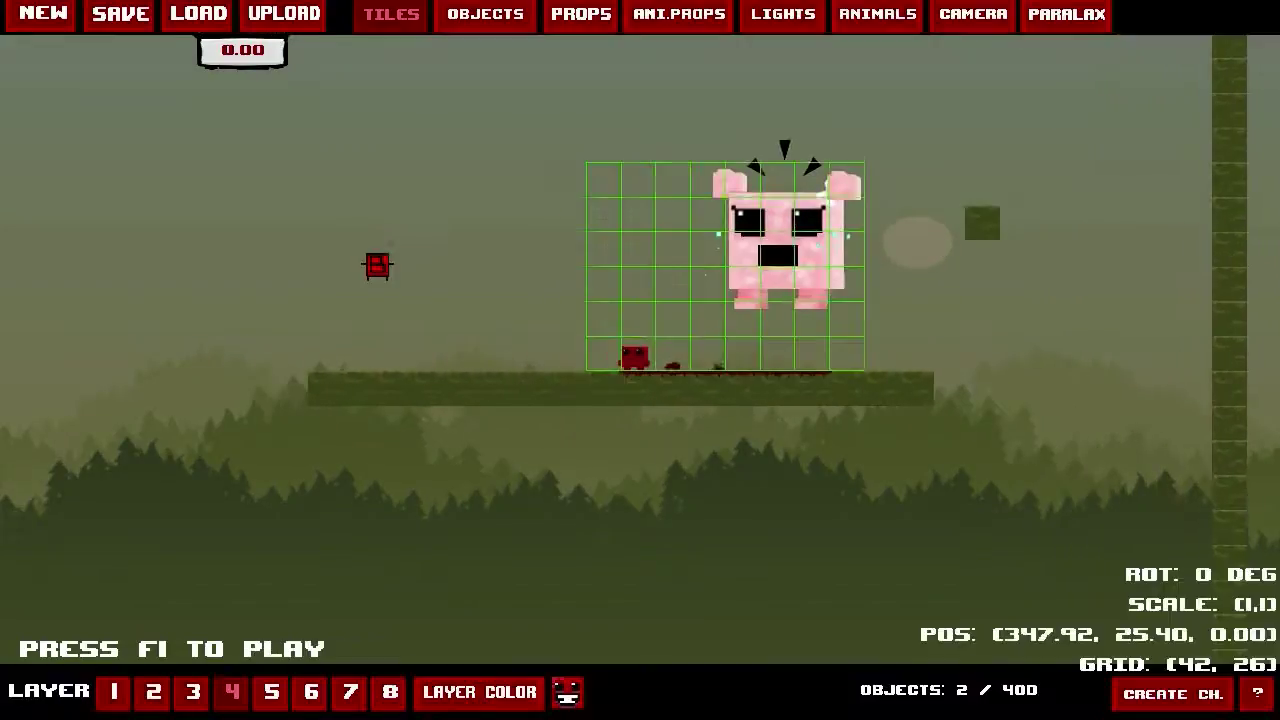
# - Delete the foreground Bandage Girl, return the depth position to 0, and briefly play-test the level
pyautogui.click(503, 14)
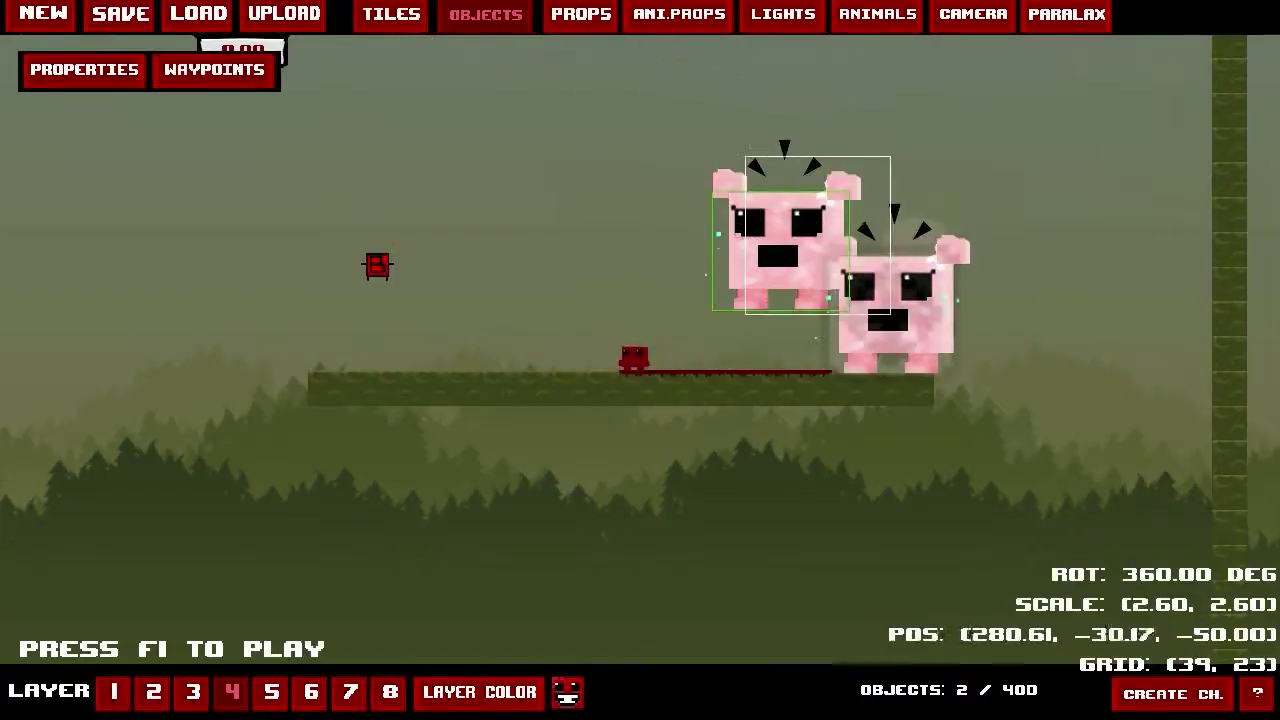
pyautogui.rightClick(887, 305)
pyautogui.moveTo(933, 255); pyautogui.dragTo(905, 165)
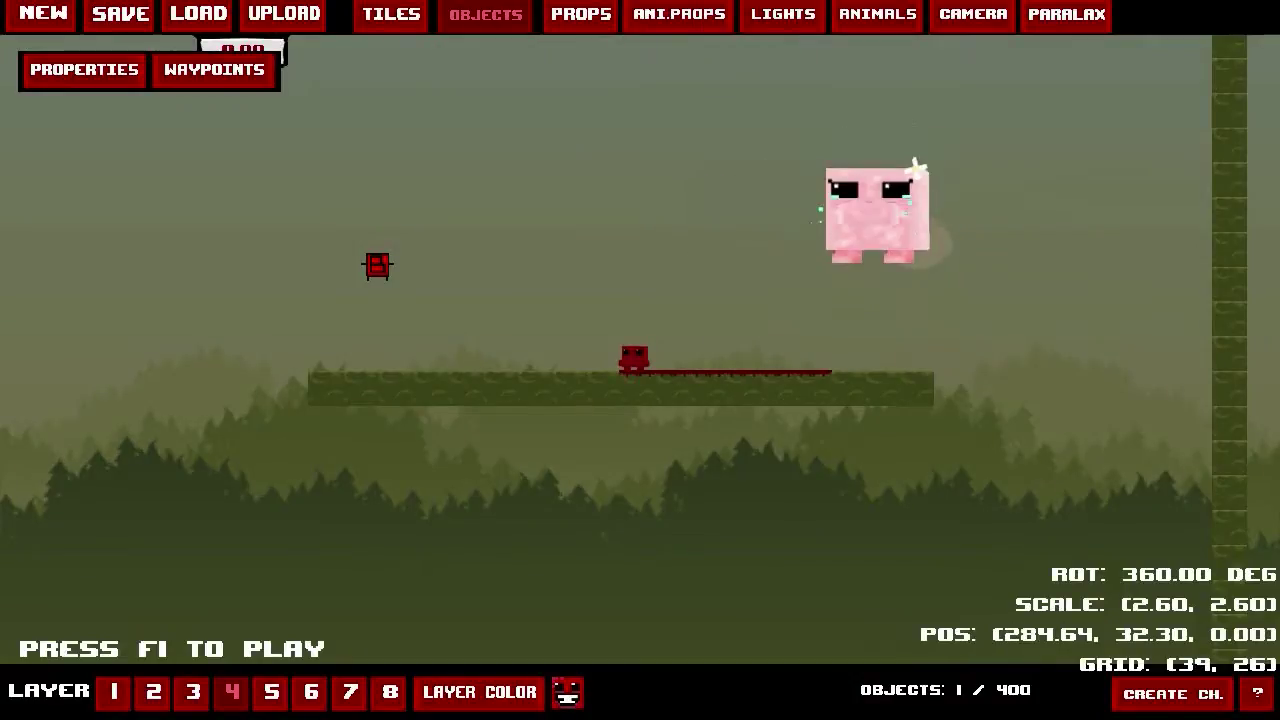
pyautogui.press('F1')
pyautogui.press('F1')
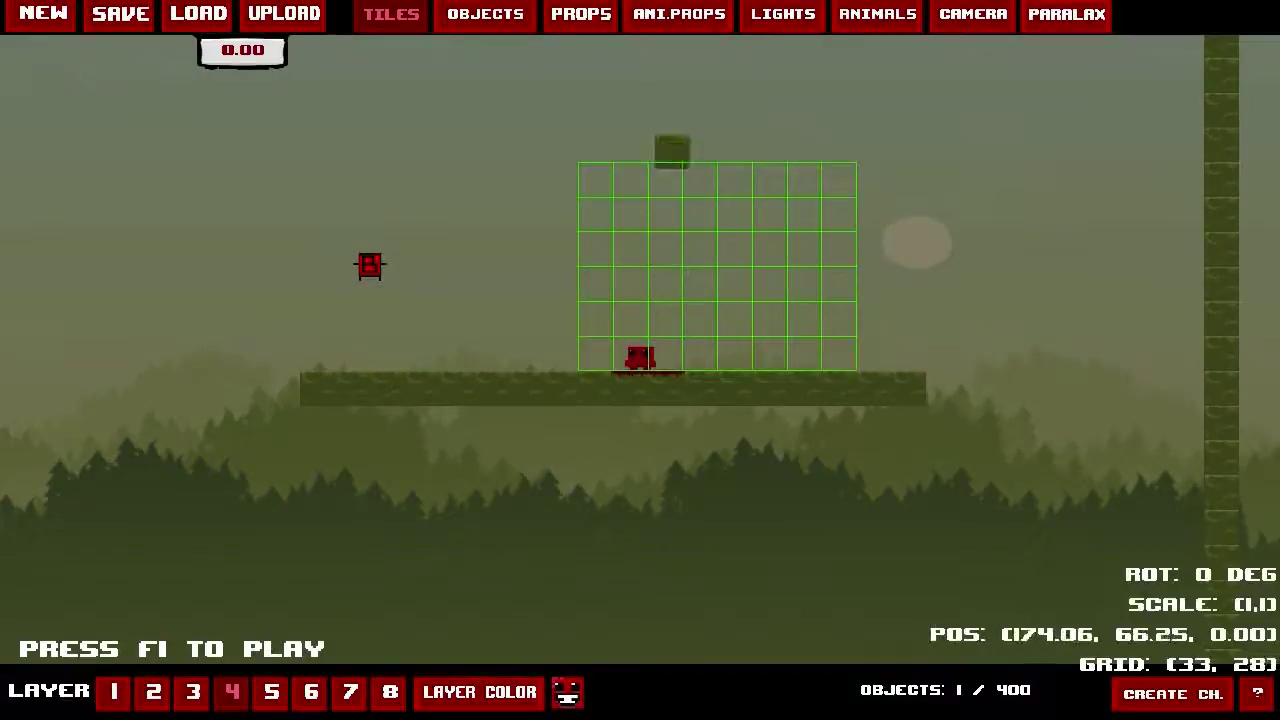
# - Place Bandage Girl at depth 0 high above the platform and play-test by running beneath her in both directions
pyautogui.click(480, 14)
pyautogui.press('F1')
pyautogui.press('Right')
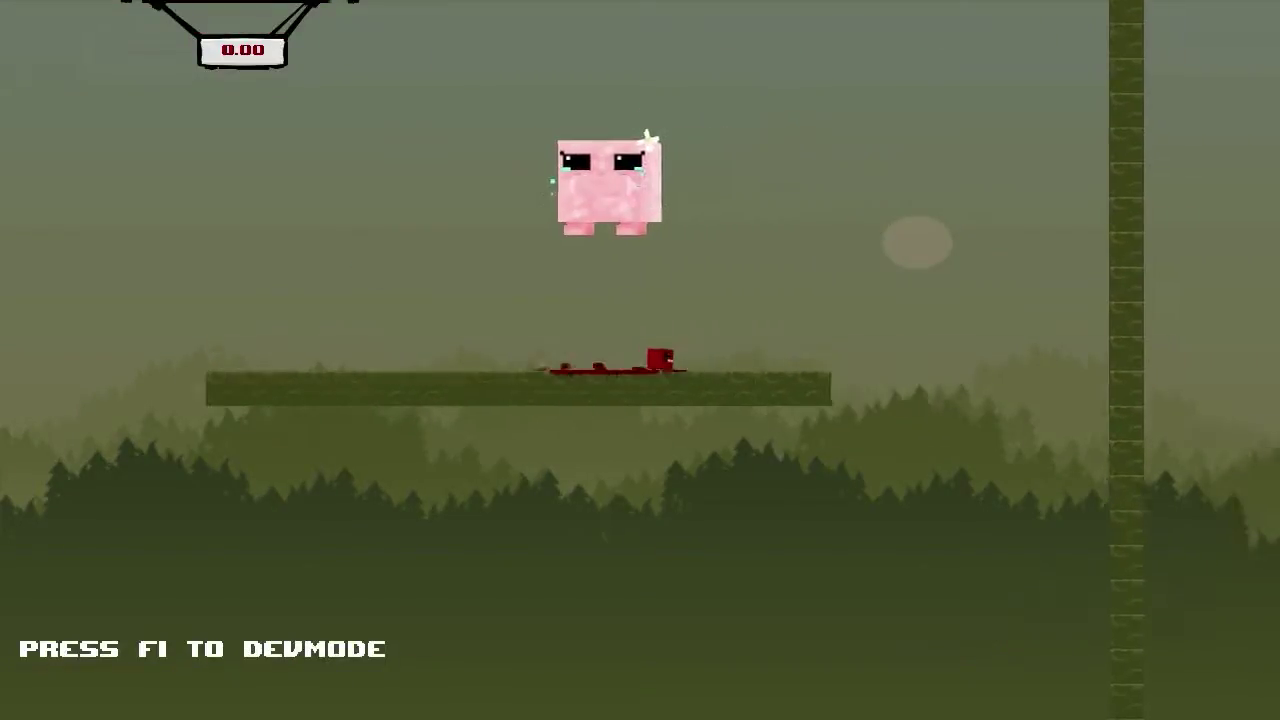
pyautogui.press('Left')
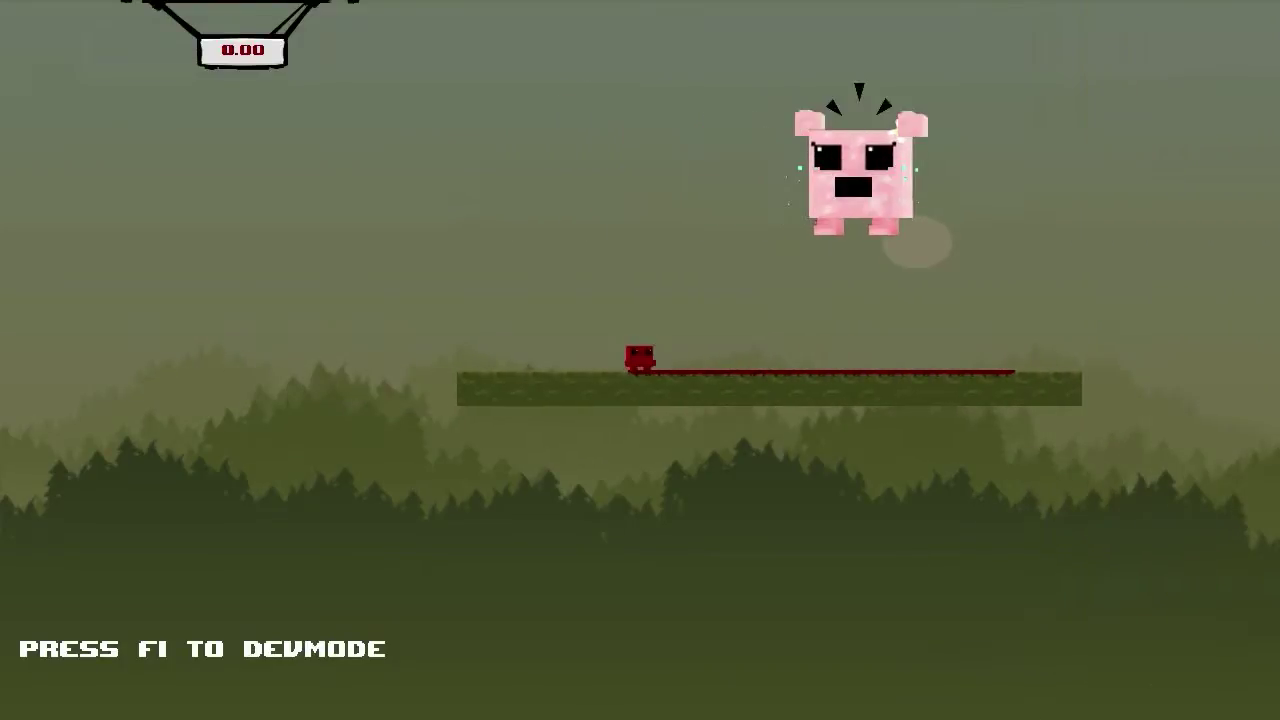
# - Return to editing objects and delete the Bandage Girl above the platform
pyautogui.press('F1')
pyautogui.click(481, 19)
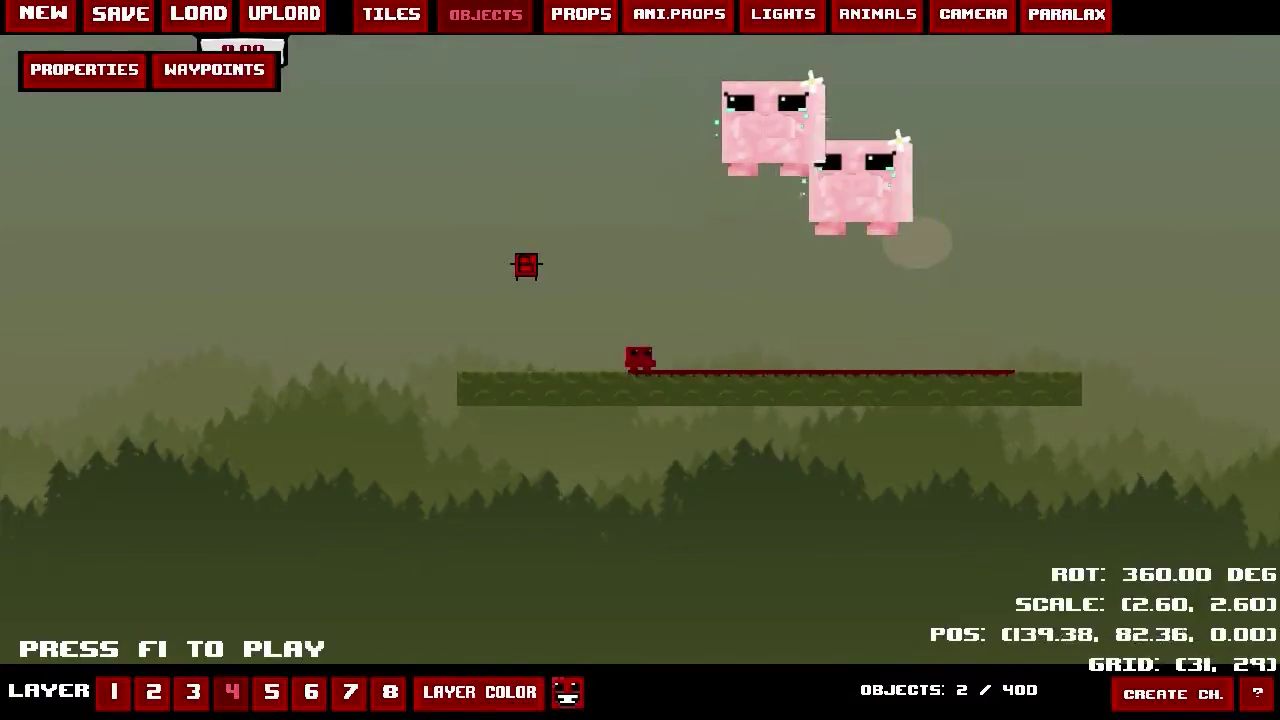
pyautogui.press('Delete')
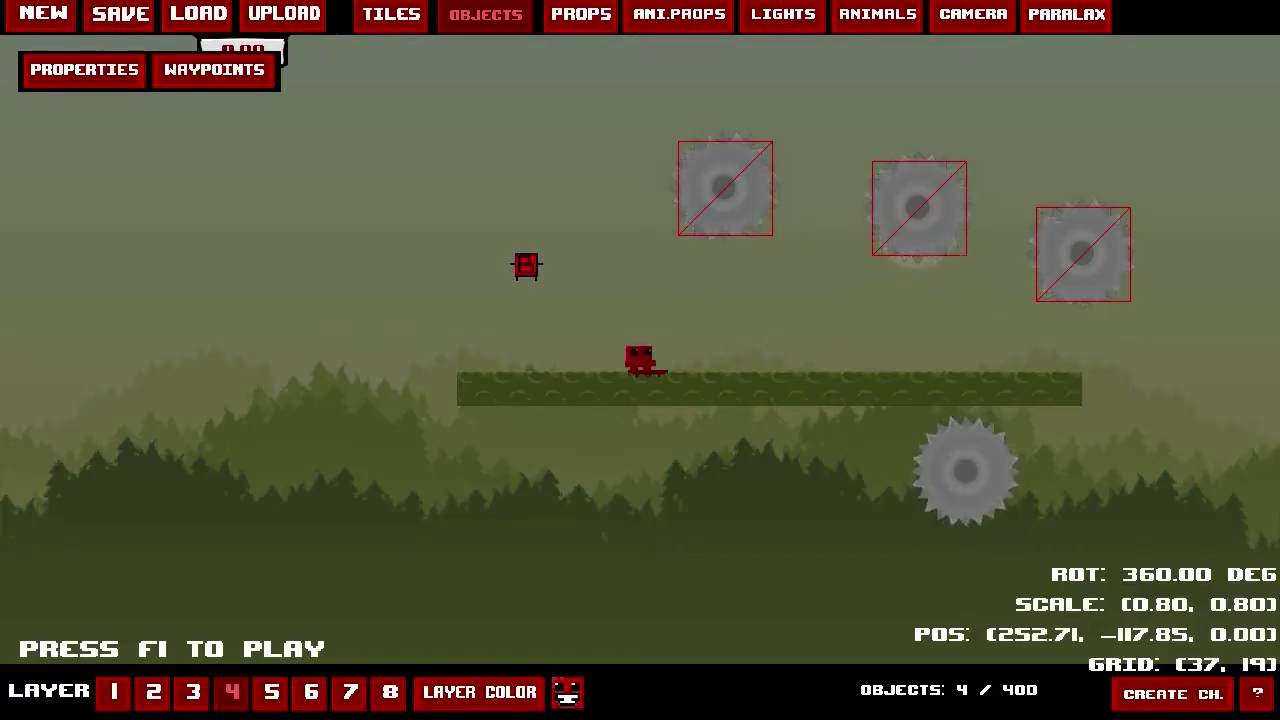
# - Play-test the level with the three saw blades by jumping into them and running along the platform, and return to editing
pyautogui.press('Right')
pyautogui.press('Left')
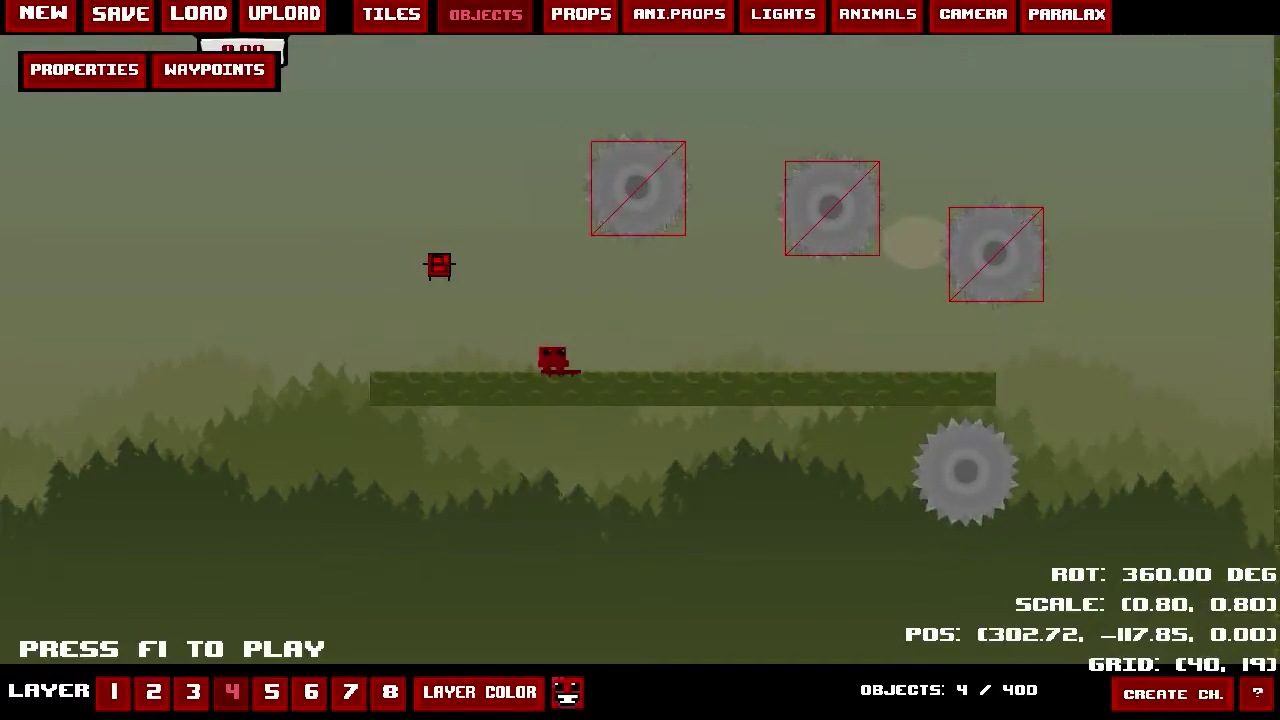
pyautogui.press('F1')
pyautogui.press('space')
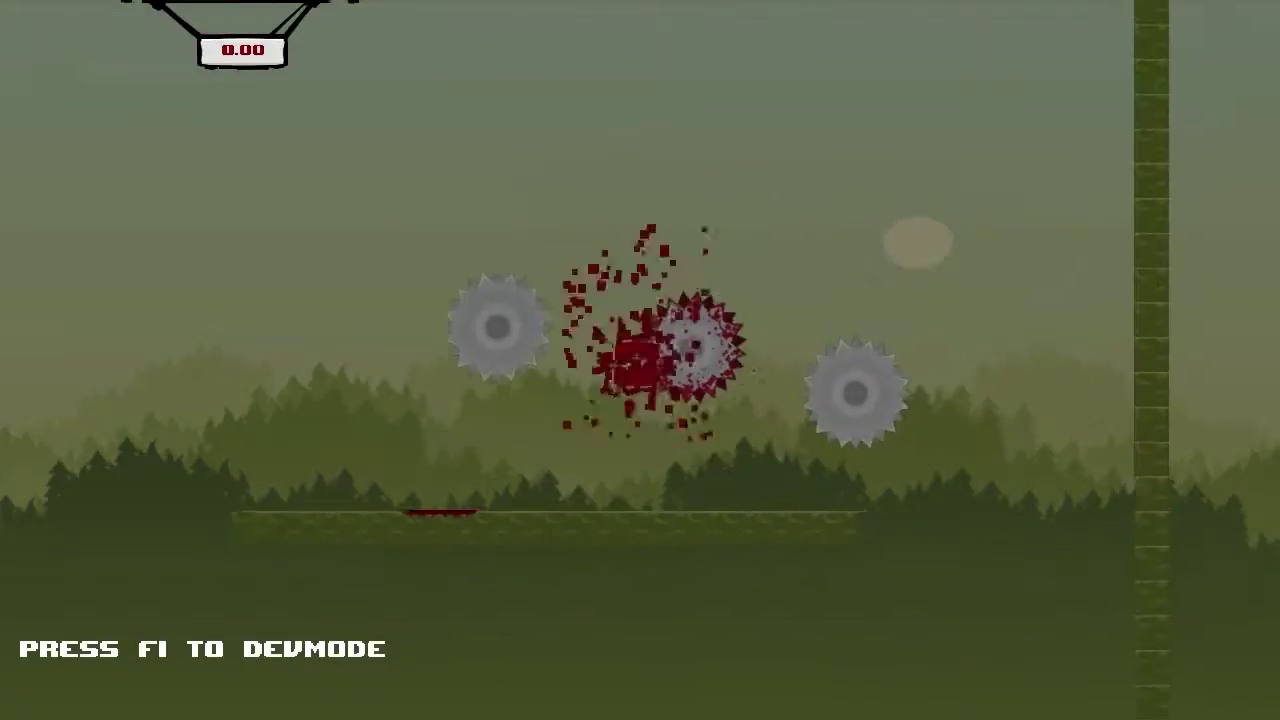
pyautogui.press('Right')
pyautogui.press('Left')
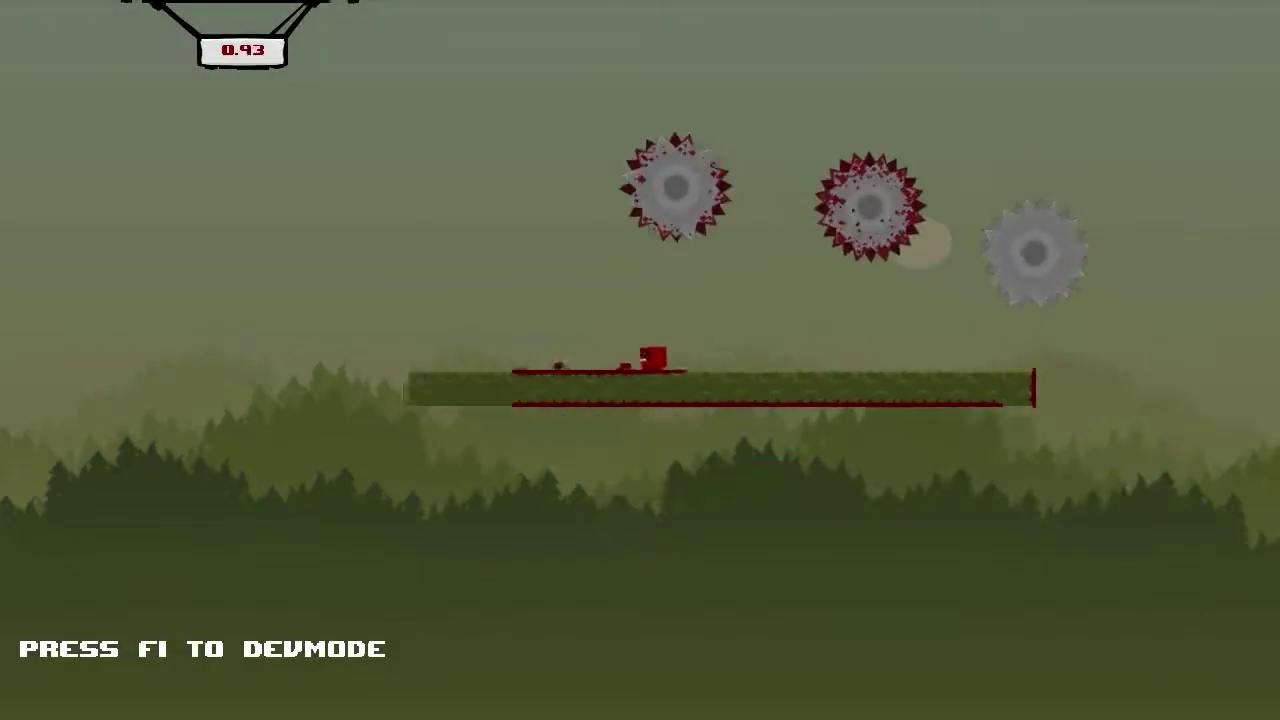
pyautogui.press('Left')
pyautogui.press('Right')
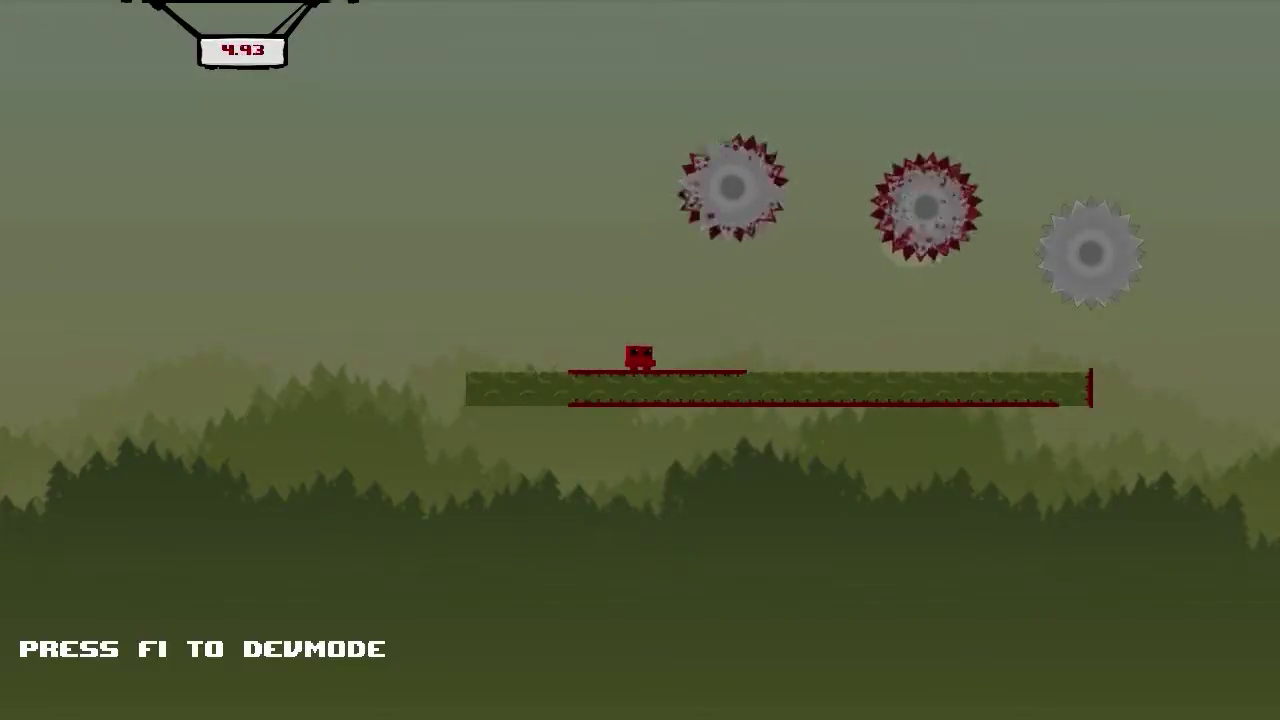
pyautogui.press('F1')
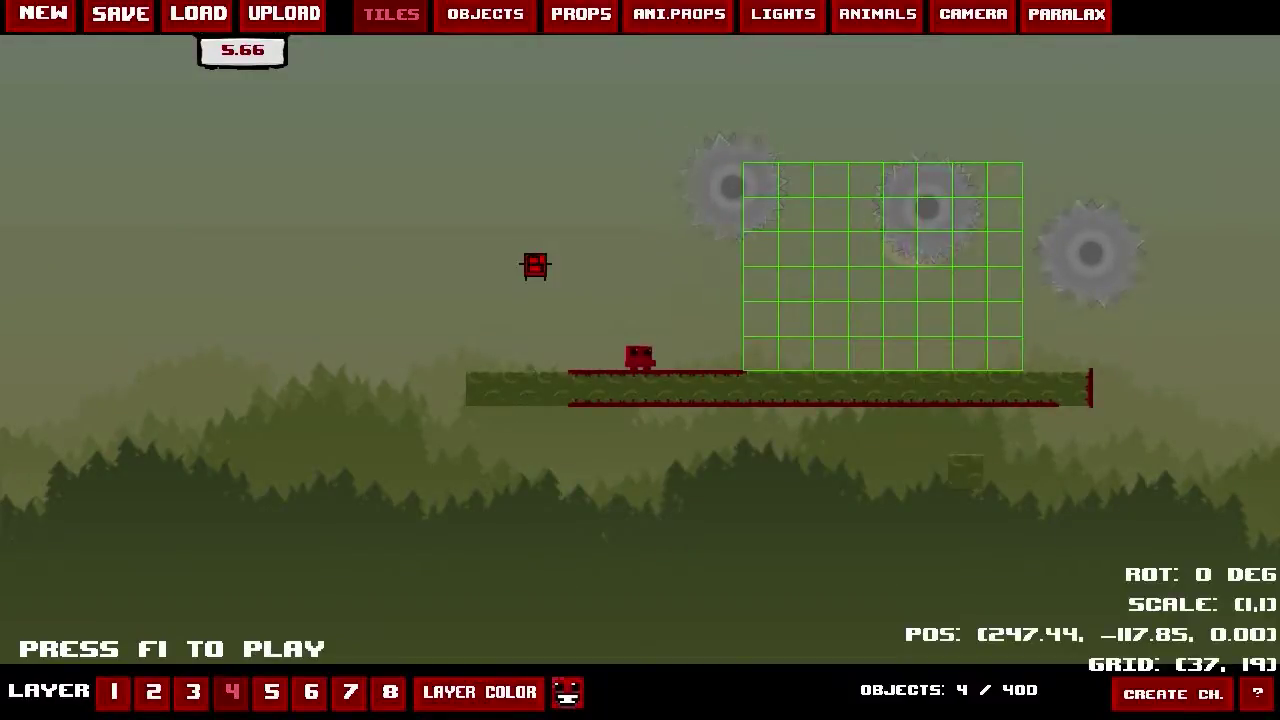